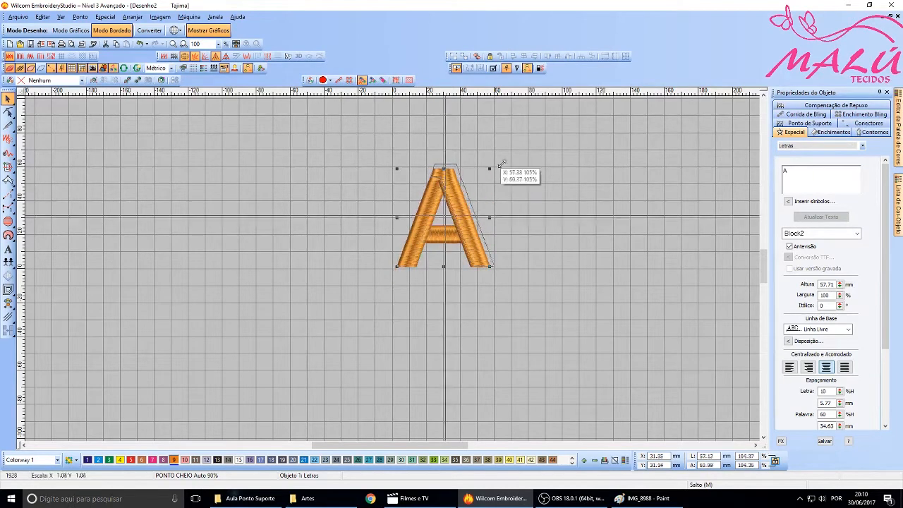
{"action": "scroll", "coordinate": [484, 233], "scroll_direction": "down", "scroll_amount": 1}
{"action": "scroll", "coordinate": [385, 270], "scroll_direction": "up", "scroll_amount": 2}
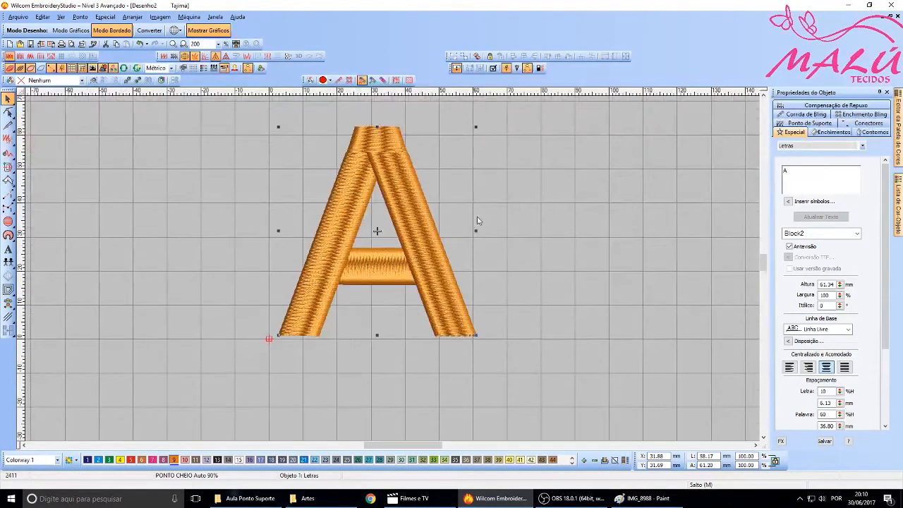
{"action": "left_click", "coordinate": [8, 100]}
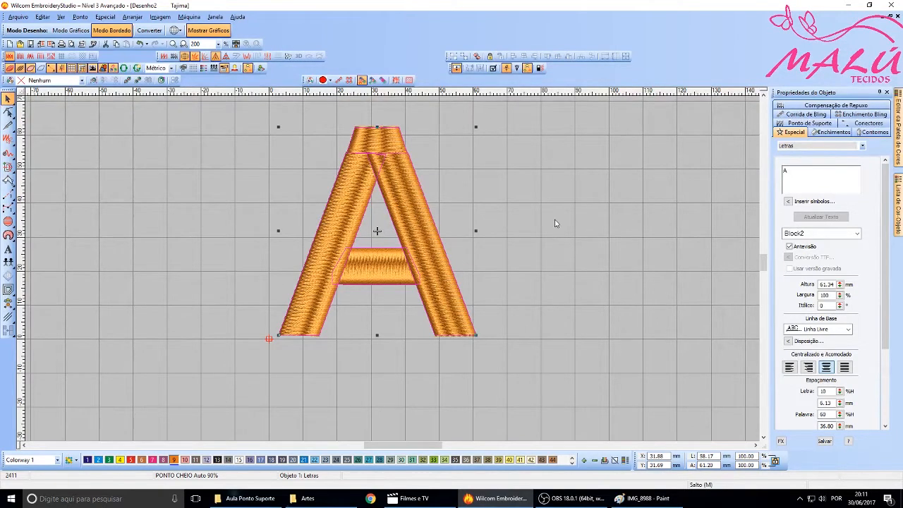
{"action": "left_click", "coordinate": [511, 227]}
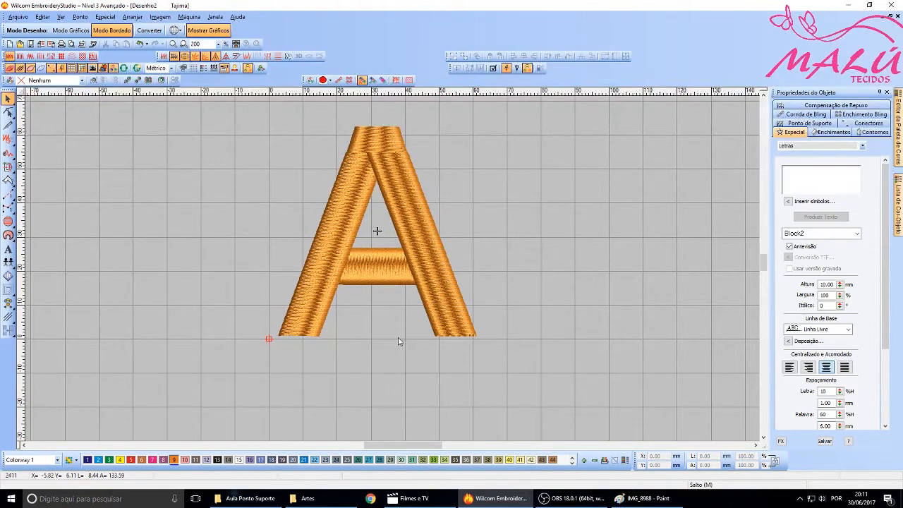
{"action": "left_click", "coordinate": [432, 237]}
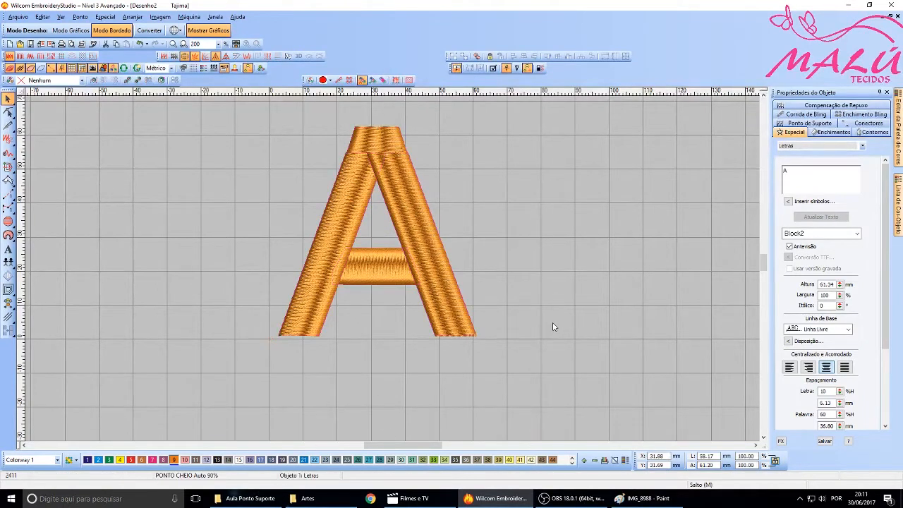
{"action": "left_click", "coordinate": [533, 349]}
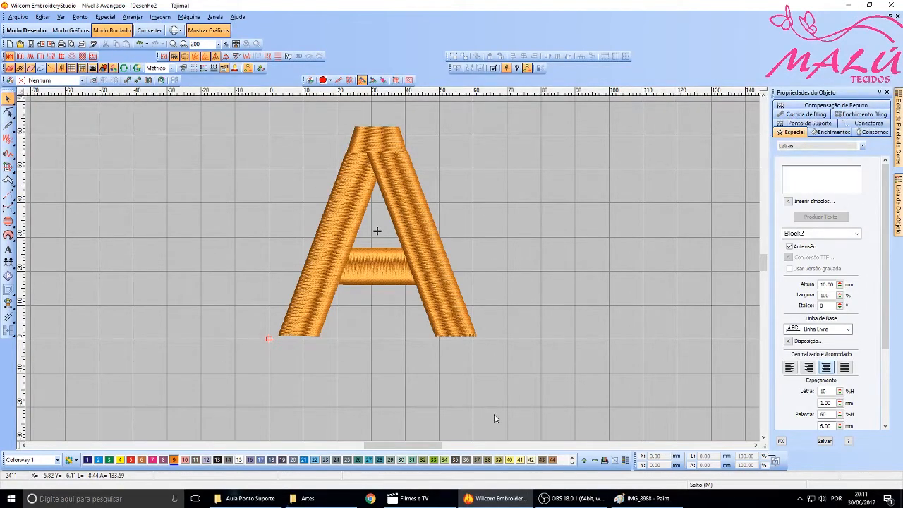
Open the video IMG_8984 from the Aula Ponto Suporte folder and return to the embroidery design.
{"action": "mouse_move", "coordinate": [311, 498]}
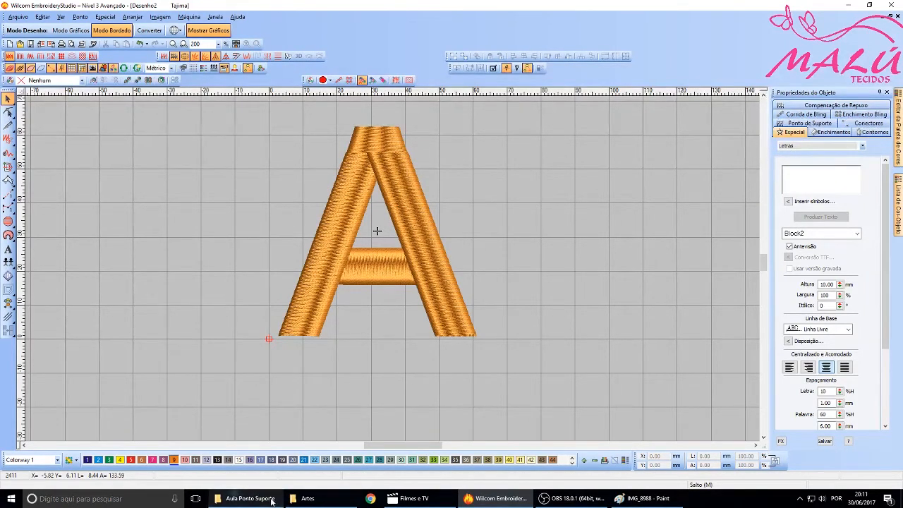
{"action": "mouse_move", "coordinate": [265, 502]}
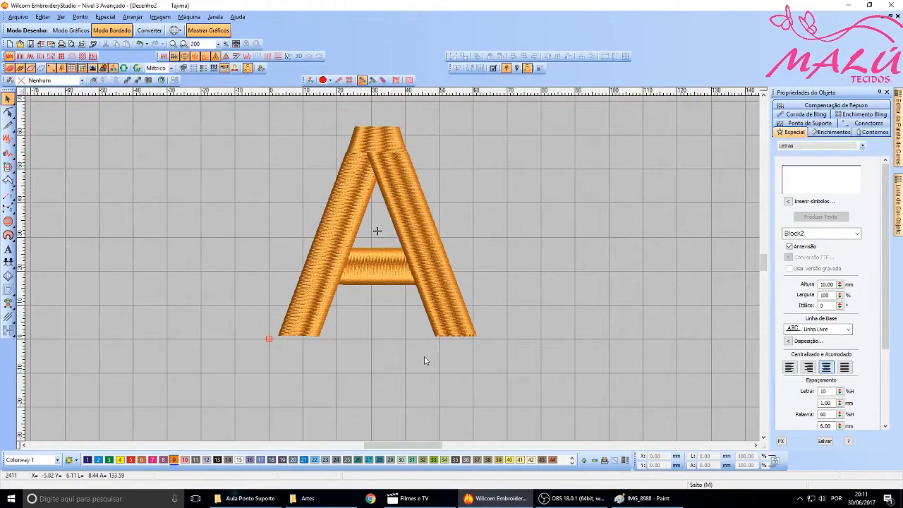
{"action": "left_click", "coordinate": [248, 498]}
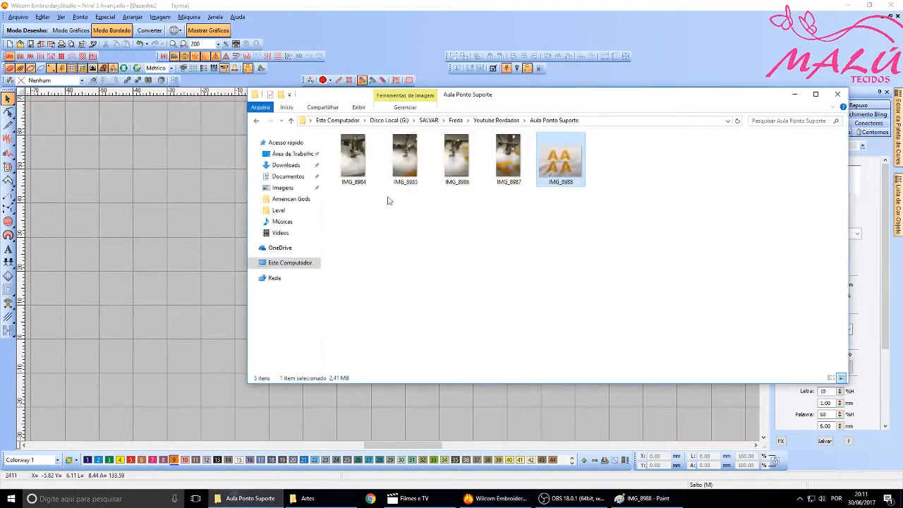
{"action": "double_click", "coordinate": [357, 175]}
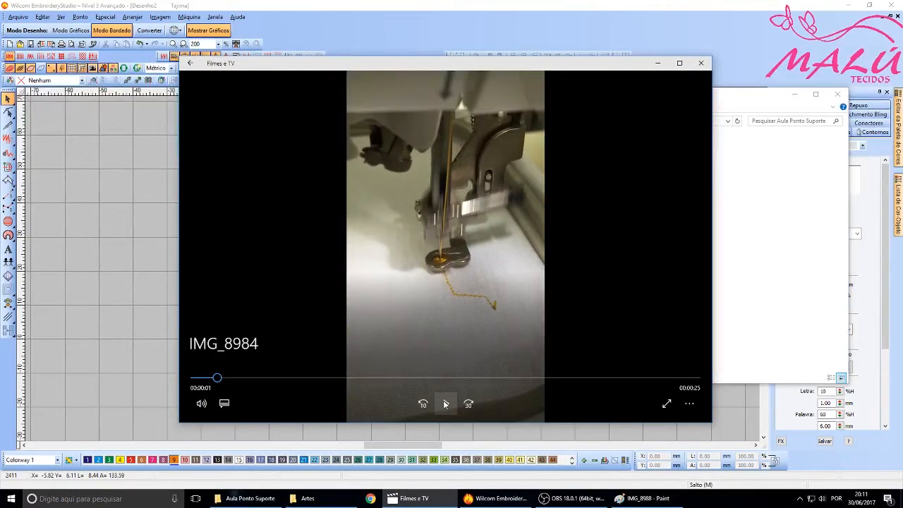
{"action": "left_click", "coordinate": [144, 317]}
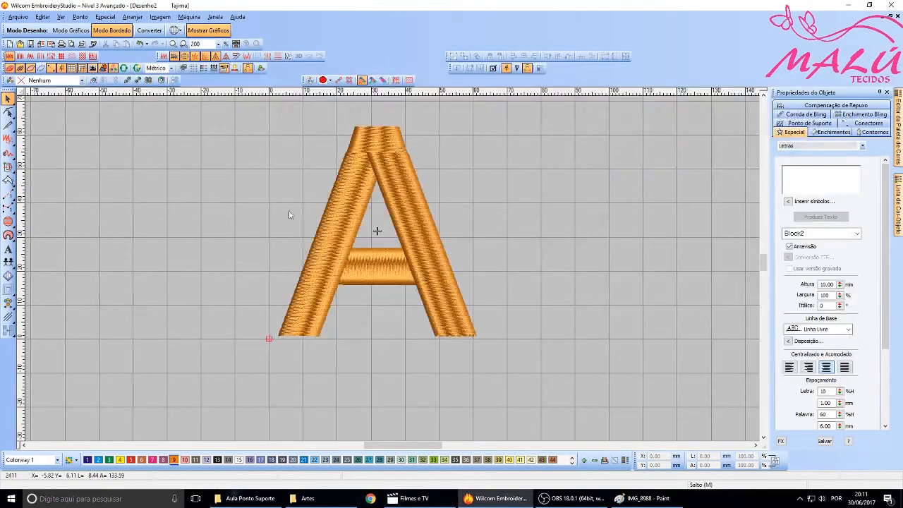
{"action": "left_click_drag", "start_coordinate": [250, 112], "coordinate": [598, 364]}
{"action": "left_click", "coordinate": [582, 301]}
{"action": "left_click", "coordinate": [387, 259]}
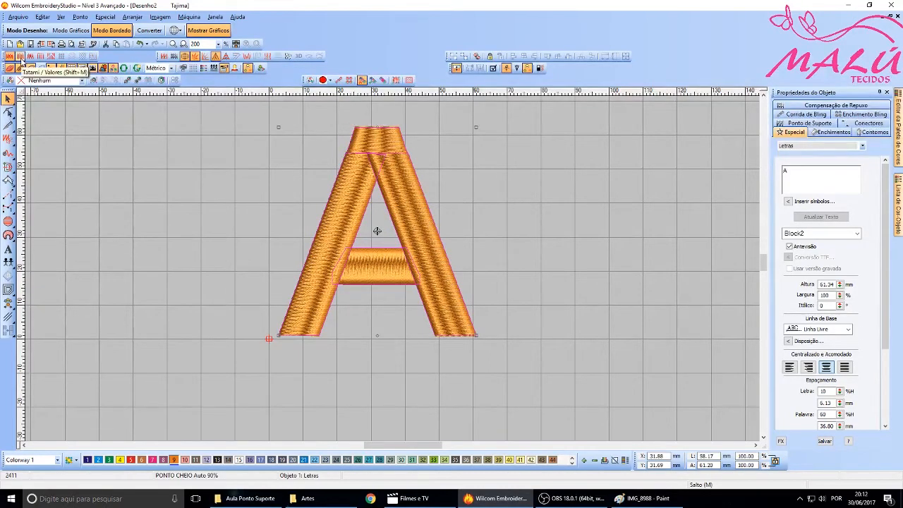
{"action": "left_click", "coordinate": [249, 318]}
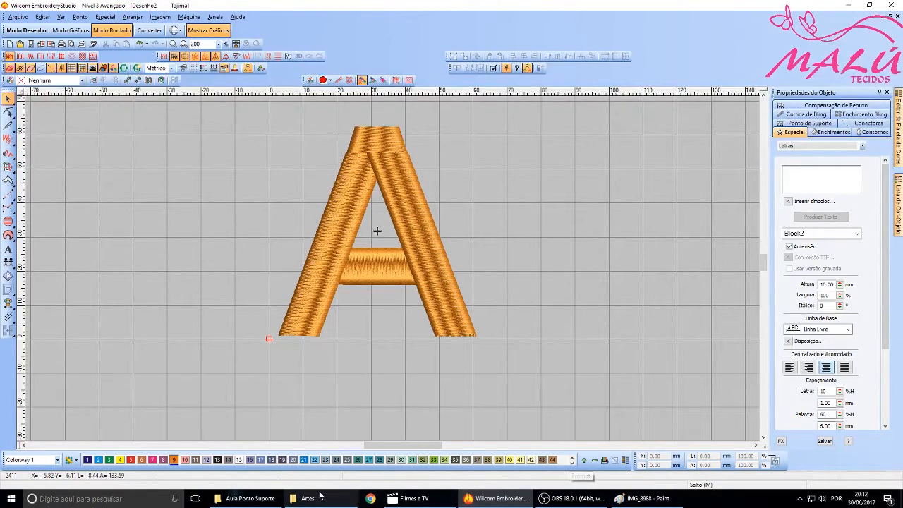
Switch to Filmes e TV, review the stitch-out in IMG_8984 up to its final seconds, and close the video.
{"action": "left_click", "coordinate": [433, 501]}
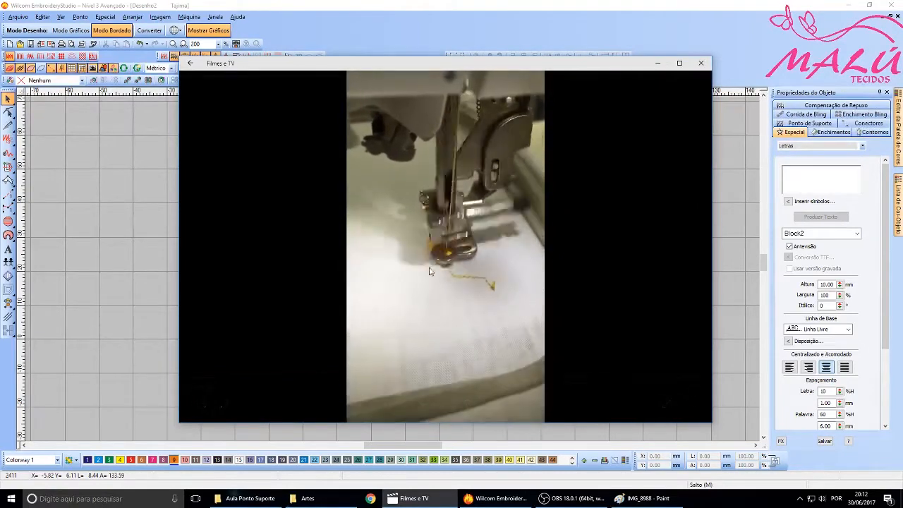
{"action": "left_click", "coordinate": [604, 377]}
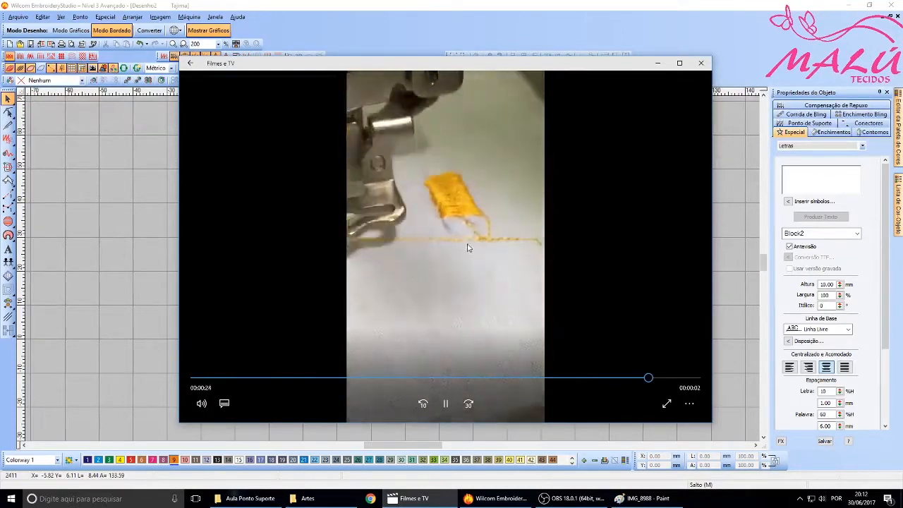
{"action": "left_click", "coordinate": [467, 259]}
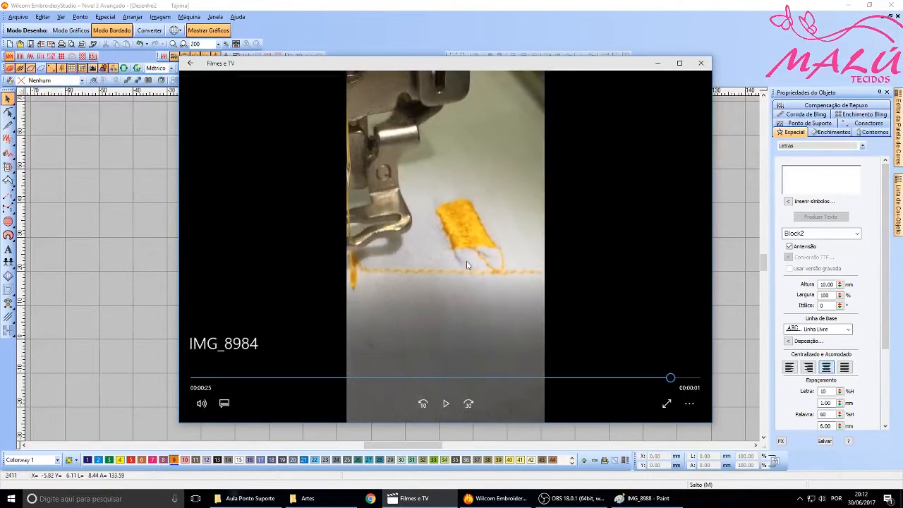
{"action": "left_click", "coordinate": [446, 402]}
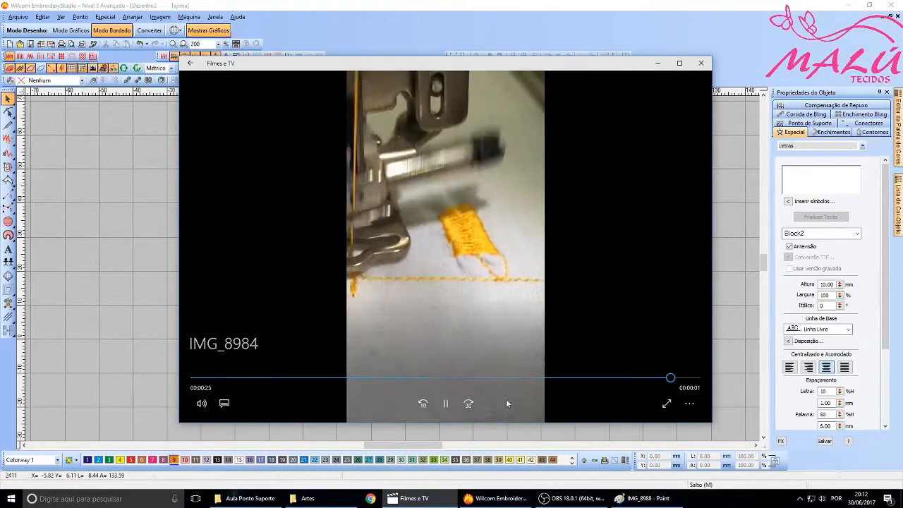
{"action": "left_click", "coordinate": [699, 66]}
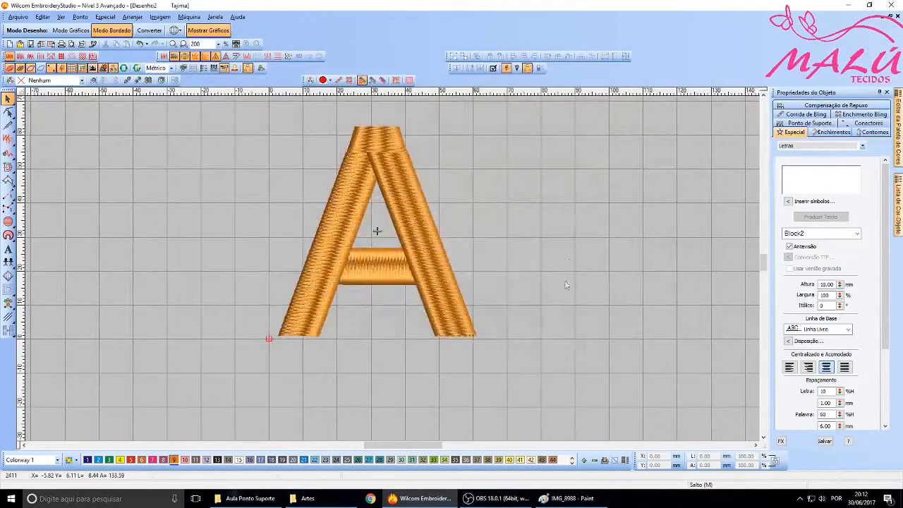
Enlarge the letter A proportionally to a height of about 62.7 mm.
{"action": "scroll", "coordinate": [378, 262], "scroll_direction": "down", "scroll_amount": 1}
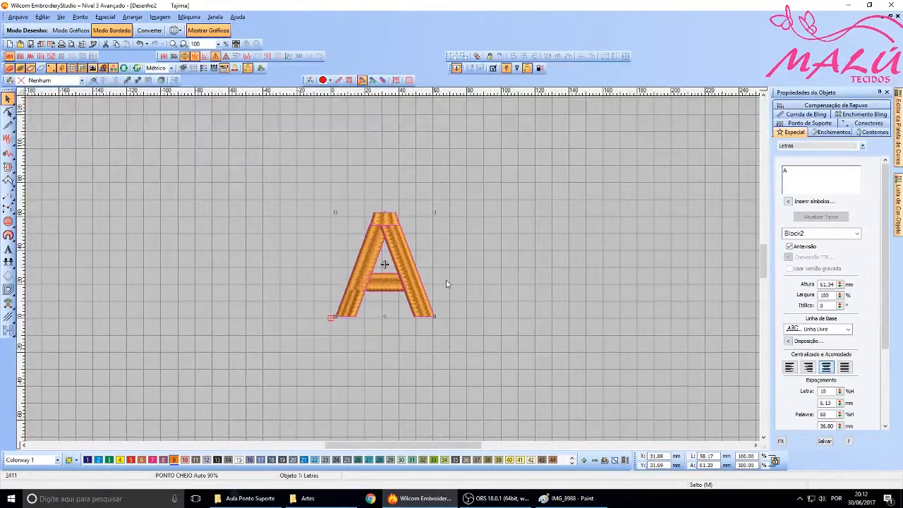
{"action": "scroll", "coordinate": [447, 282], "scroll_direction": "up", "scroll_amount": 1}
{"action": "left_click", "coordinate": [446, 267]}
{"action": "key", "text": "ctrl+a"}
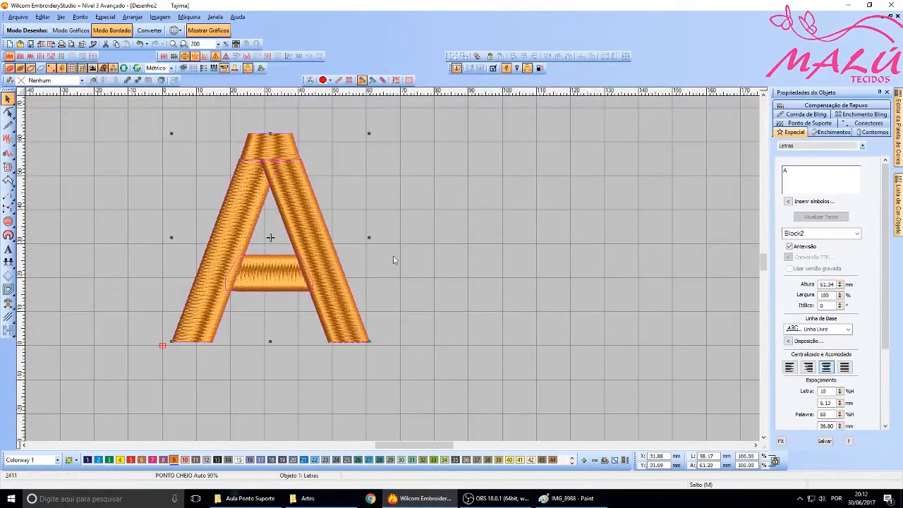
{"action": "scroll", "coordinate": [393, 273], "scroll_direction": "down", "scroll_amount": 1}
{"action": "scroll", "coordinate": [393, 272], "scroll_direction": "up", "scroll_amount": 1}
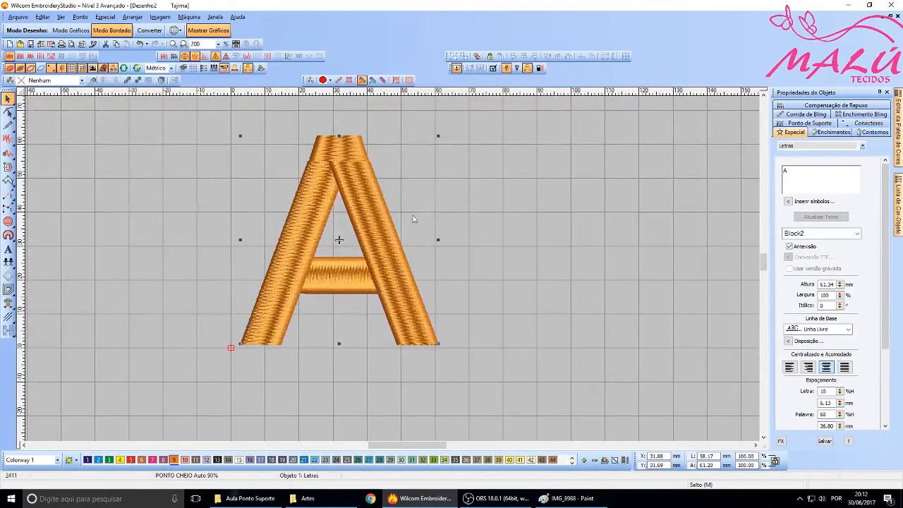
{"action": "left_click_drag", "start_coordinate": [437, 139], "coordinate": [442, 134]}
{"action": "left_click", "coordinate": [490, 247]}
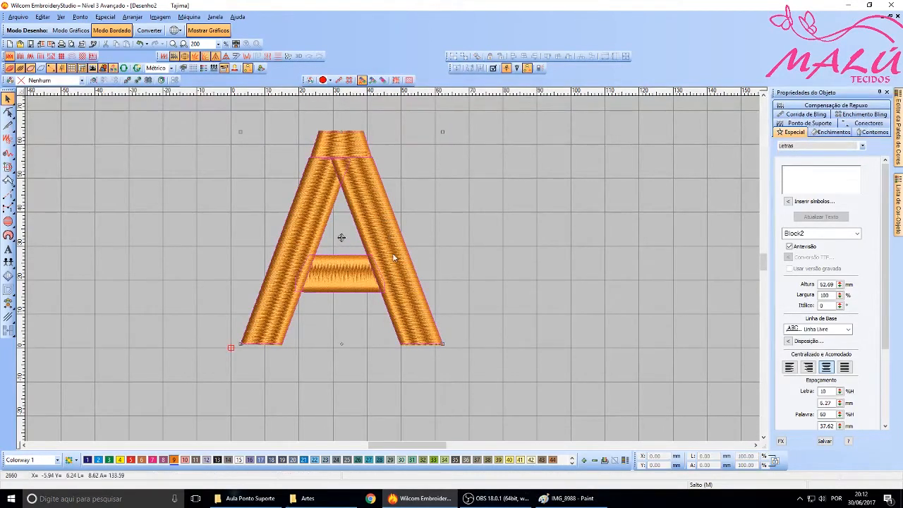
Enable the first underlay (Primeiro Ponto de Suporte) for the letter A with a running-stitch (Ponto Corrido) type.
{"action": "left_click", "coordinate": [381, 199]}
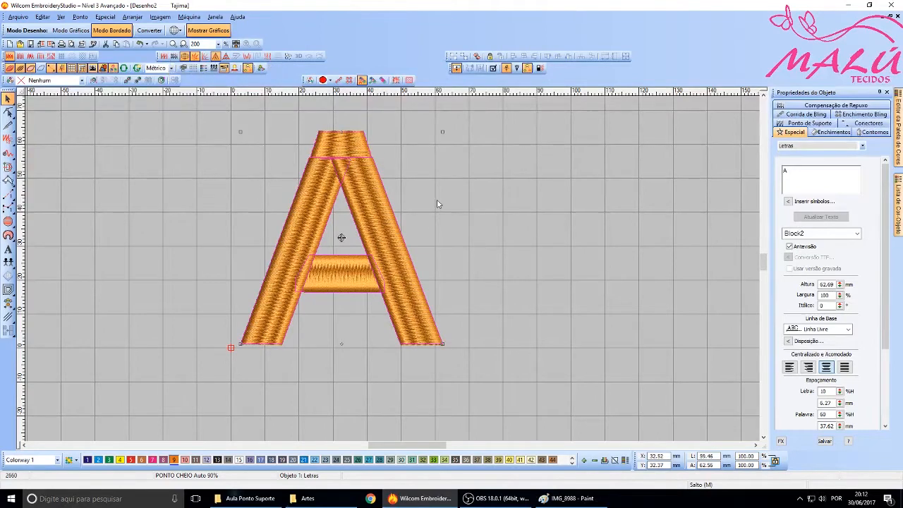
{"action": "left_click", "coordinate": [815, 125]}
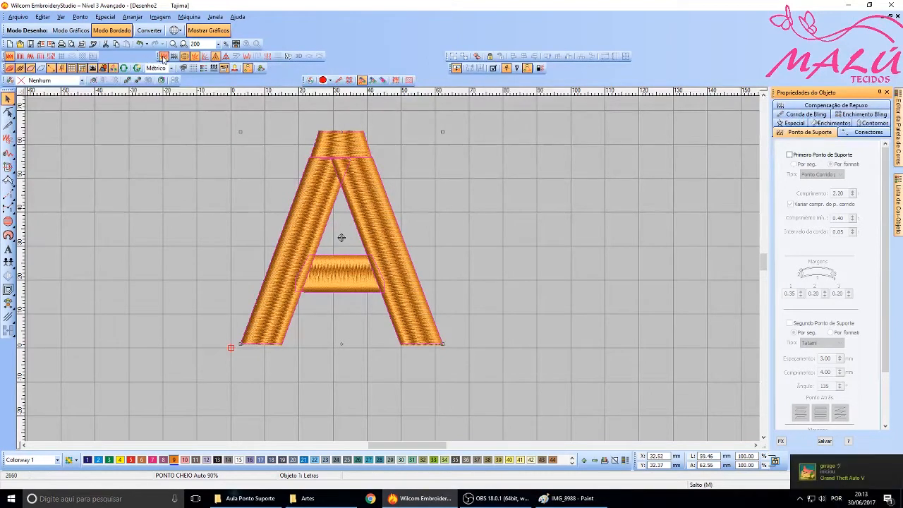
{"action": "left_click", "coordinate": [789, 155]}
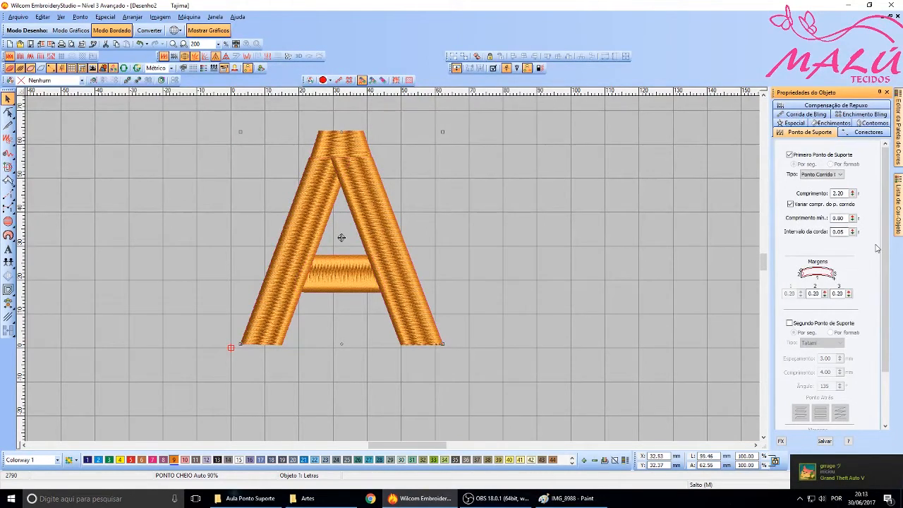
{"action": "left_click", "coordinate": [834, 175]}
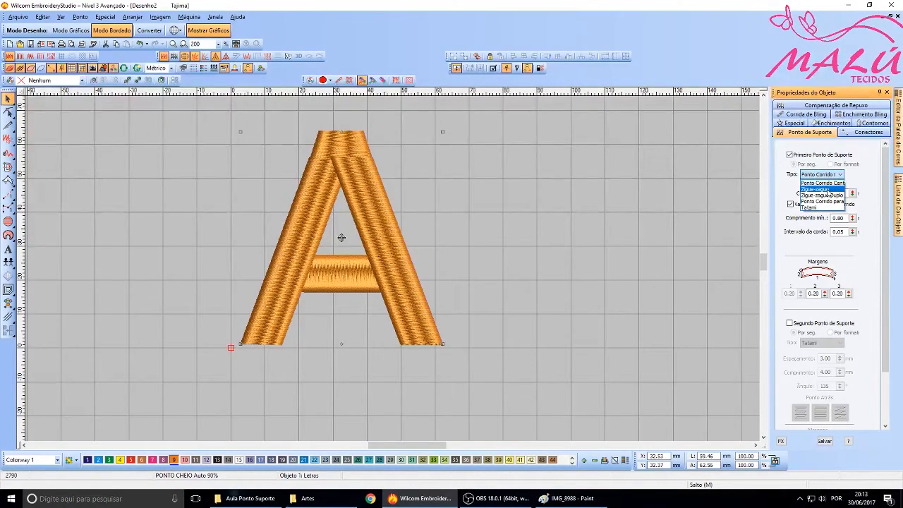
{"action": "left_click", "coordinate": [828, 182]}
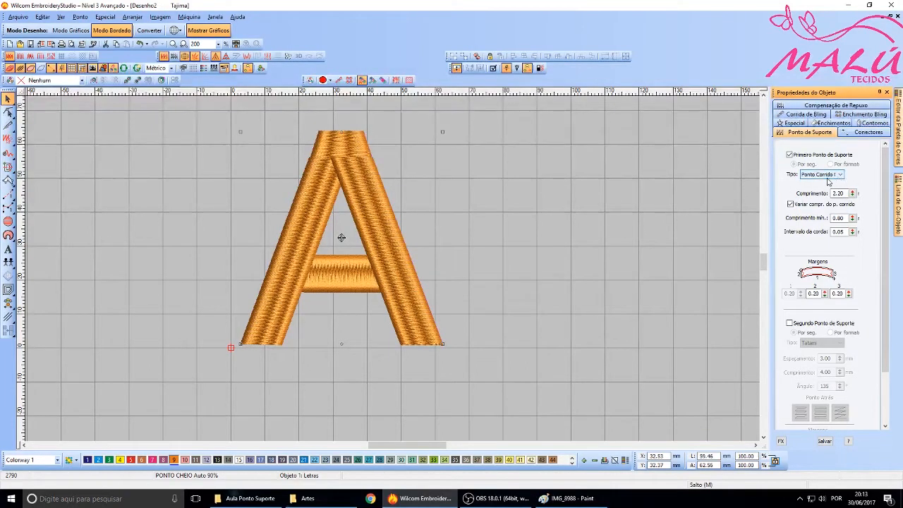
{"action": "left_click", "coordinate": [254, 216]}
{"action": "left_click", "coordinate": [358, 187]}
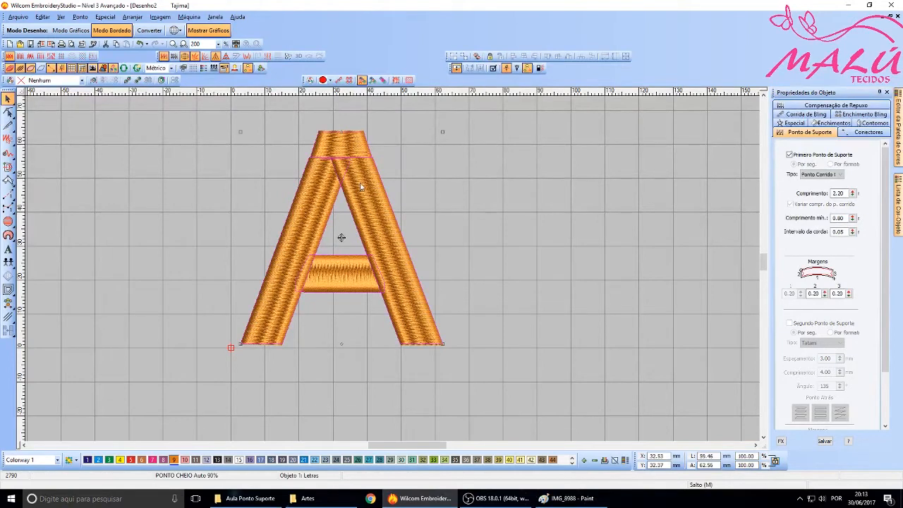
{"action": "key", "text": "Escape"}
{"action": "left_click", "coordinate": [341, 175]}
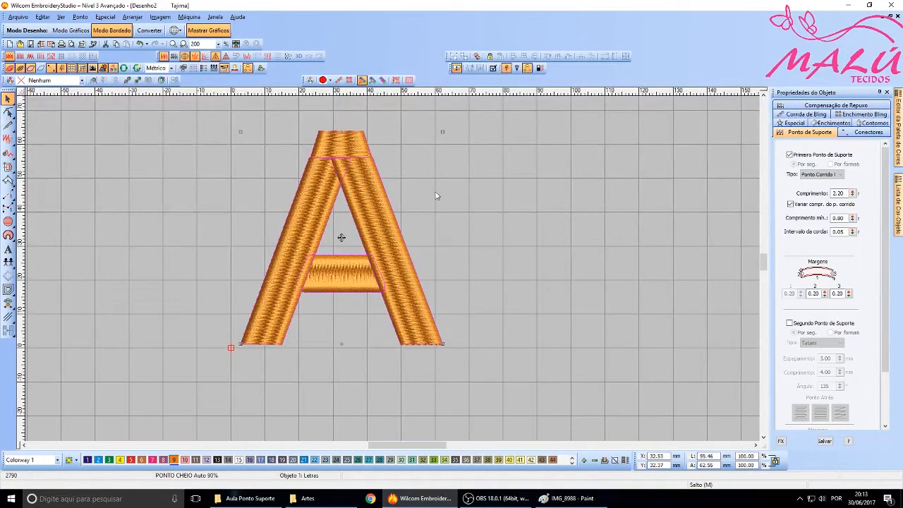
Digitize a running-stitch (Ponto Corrido) outline, about 47 by 60 mm, just inside the edges of the letter A's legs and apex.
{"action": "left_click", "coordinate": [8, 195]}
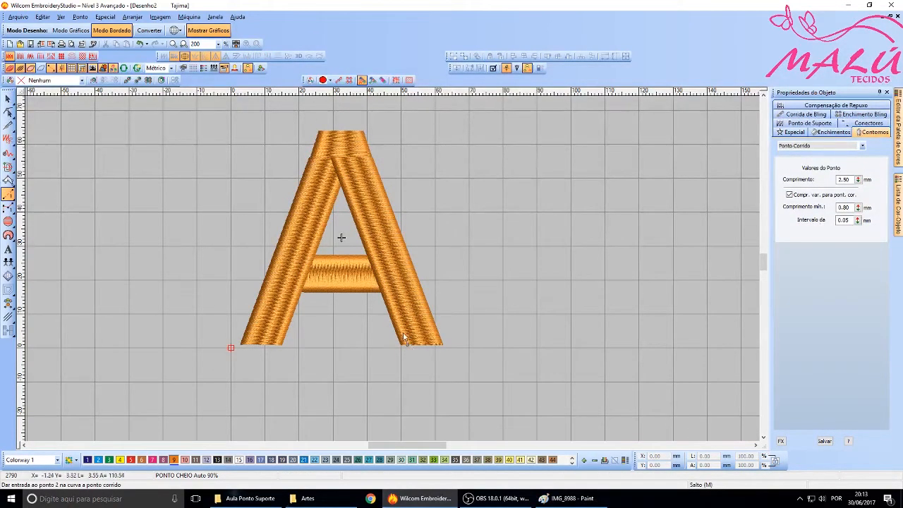
{"action": "left_click", "coordinate": [393, 311]}
{"action": "left_click", "coordinate": [372, 249]}
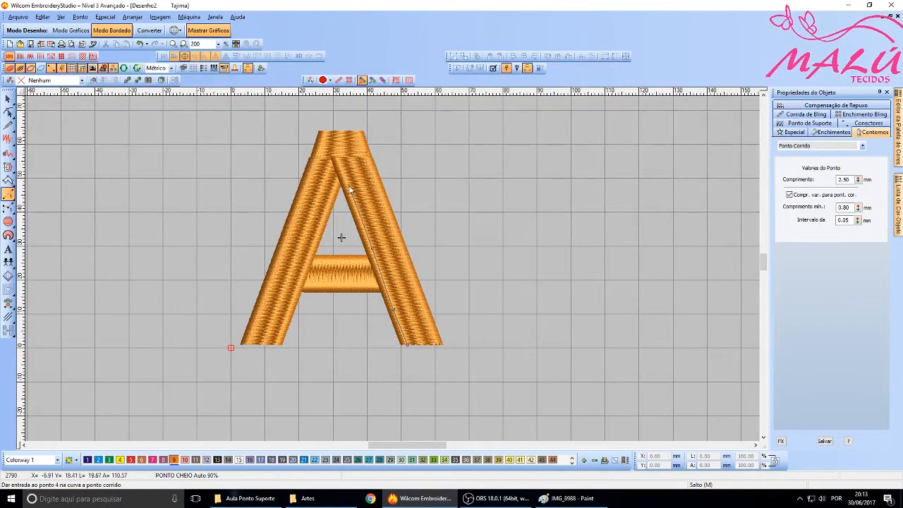
{"action": "left_click", "coordinate": [348, 187]}
{"action": "left_click", "coordinate": [340, 163]}
{"action": "left_click", "coordinate": [325, 208]}
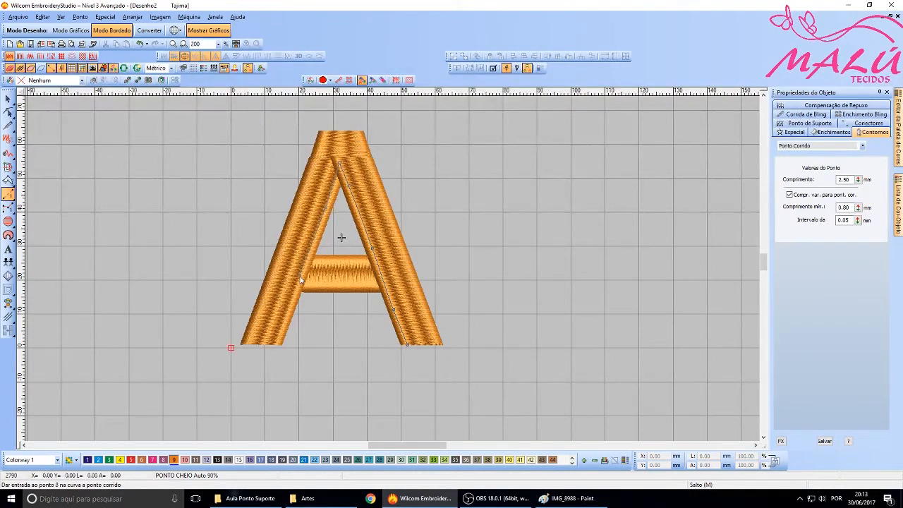
{"action": "left_click", "coordinate": [281, 329]}
{"action": "left_click", "coordinate": [275, 342]}
{"action": "left_click", "coordinate": [255, 342]}
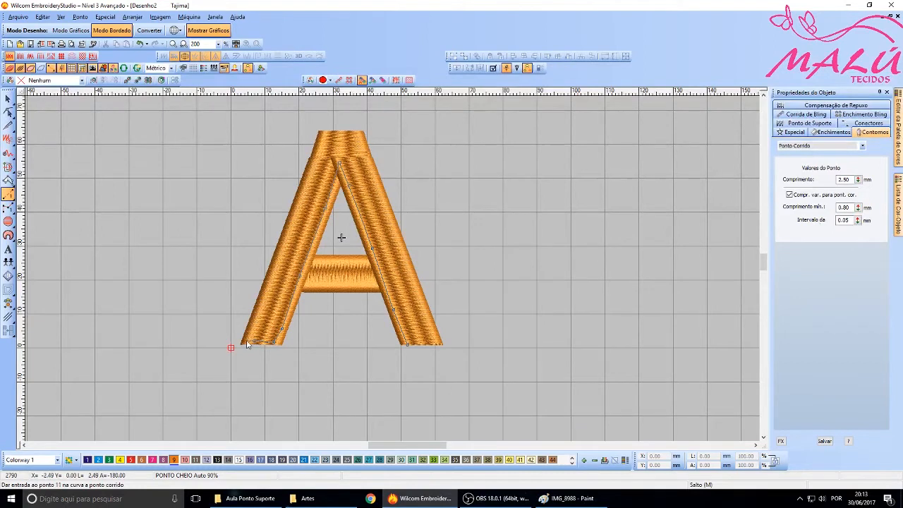
{"action": "left_click", "coordinate": [246, 341]}
{"action": "left_click", "coordinate": [272, 280]}
{"action": "left_click", "coordinate": [305, 192]}
{"action": "left_click", "coordinate": [319, 150]}
{"action": "left_click", "coordinate": [327, 140]}
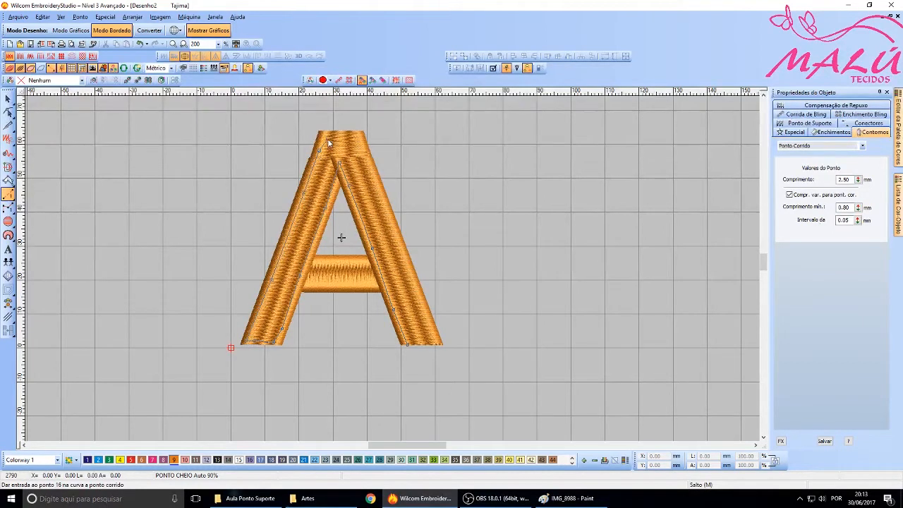
{"action": "key", "text": "Return"}
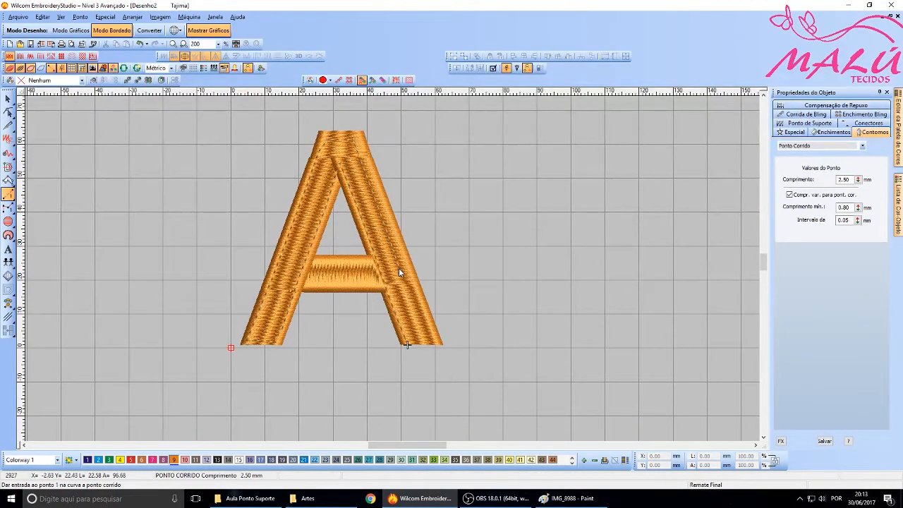
{"action": "key", "text": "Escape"}
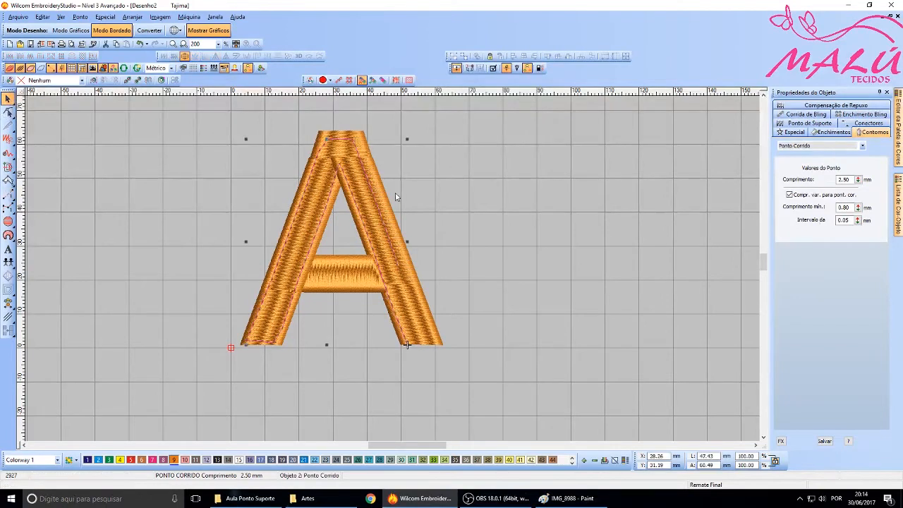
{"action": "key", "text": "Escape"}
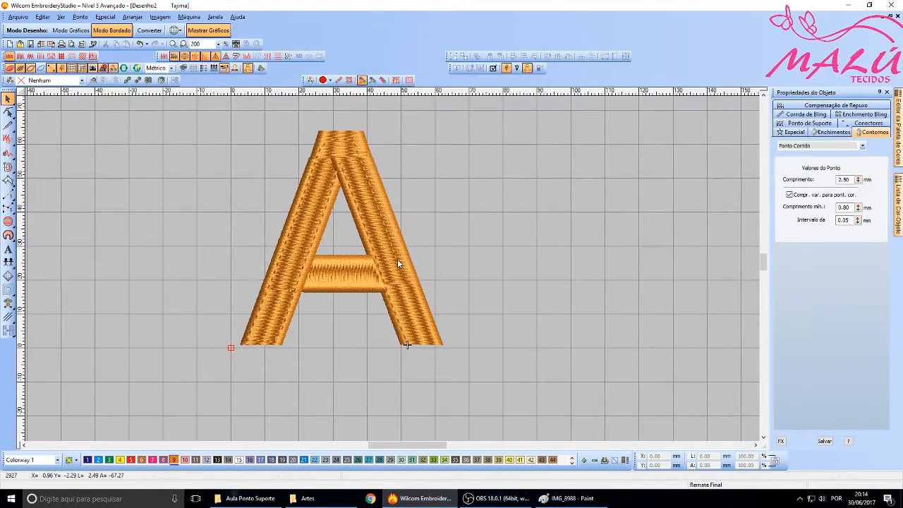
{"action": "left_click", "coordinate": [408, 260]}
{"action": "left_click", "coordinate": [452, 260]}
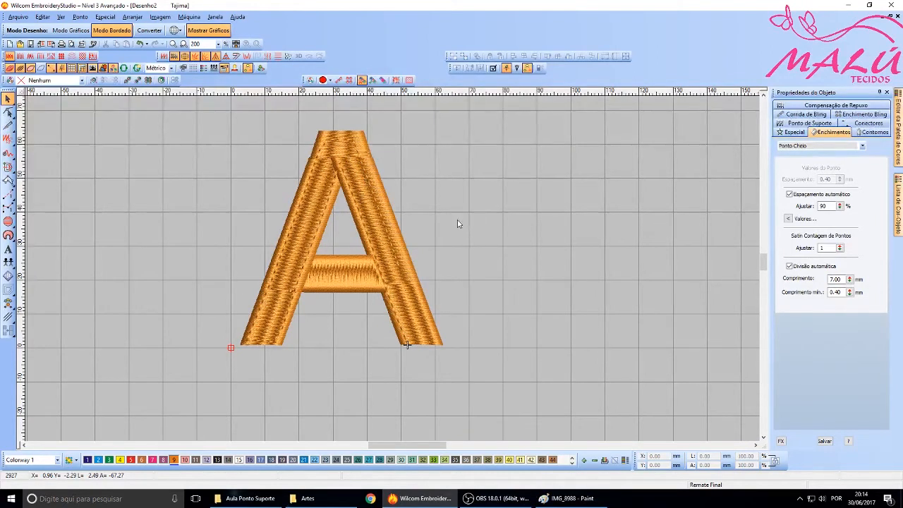
{"action": "left_click", "coordinate": [419, 282]}
{"action": "left_click", "coordinate": [459, 274]}
{"action": "left_click", "coordinate": [262, 500]}
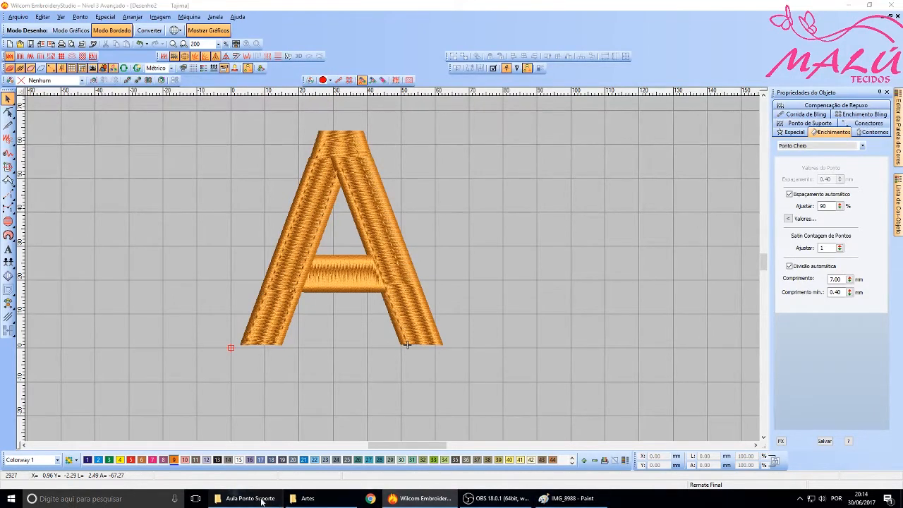
{"action": "left_click", "coordinate": [421, 498]}
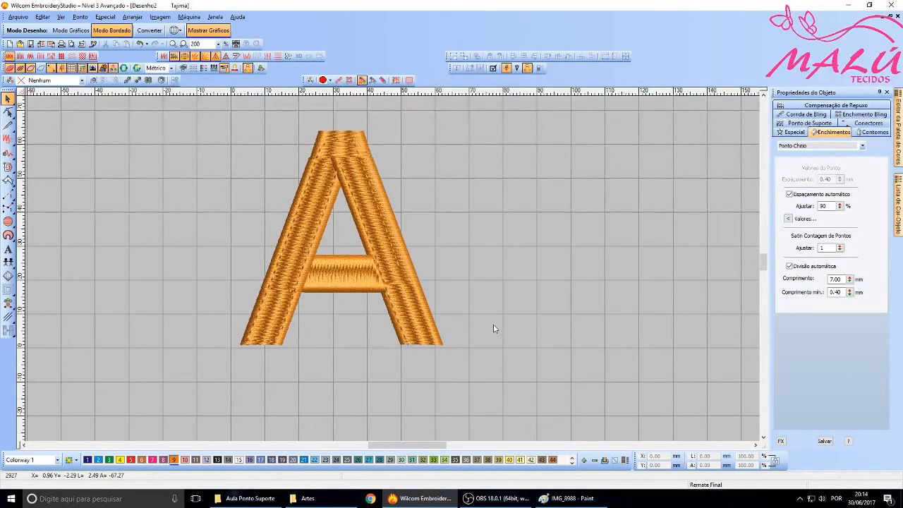
Delete the running-stitch (Ponto Corrido) outline digitized over the letter A.
{"action": "left_click", "coordinate": [382, 221]}
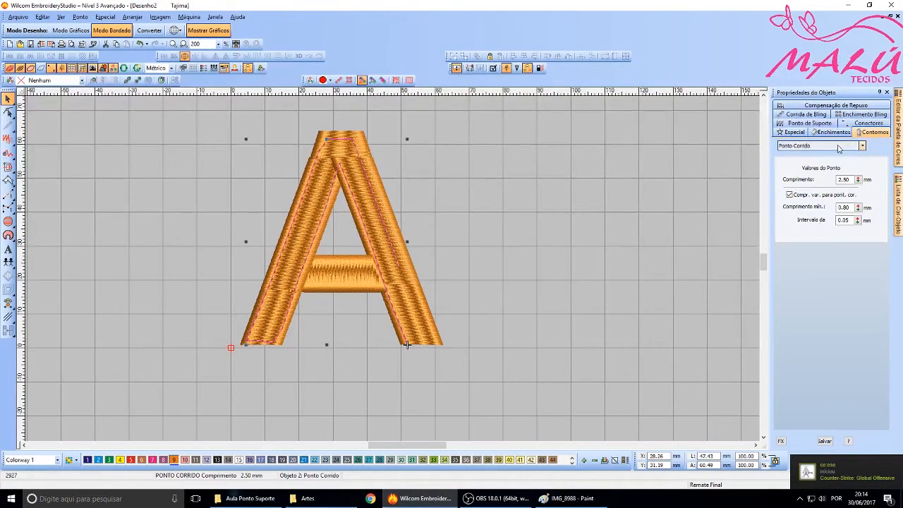
{"action": "left_click", "coordinate": [796, 122]}
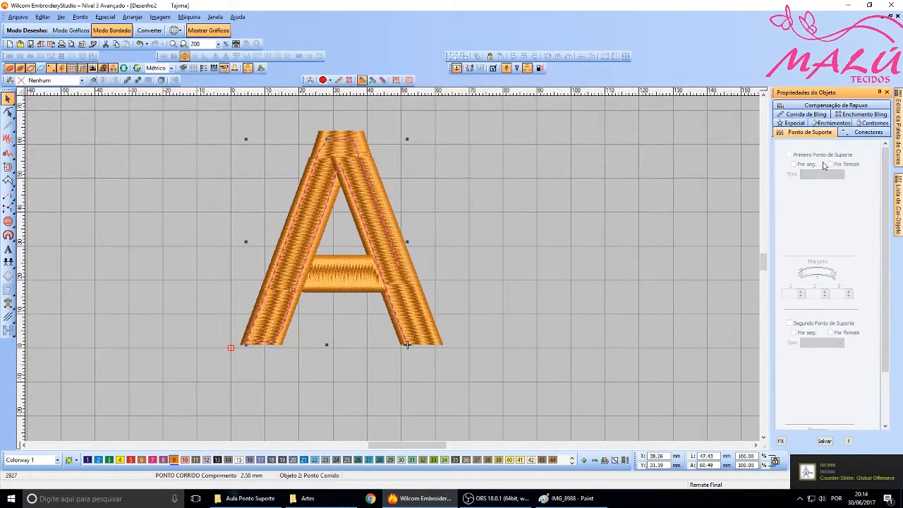
Examine the letter A's first and second underlay (Ponto de Suporte) settings, including stitch lengths and margins.
{"action": "left_click", "coordinate": [363, 171]}
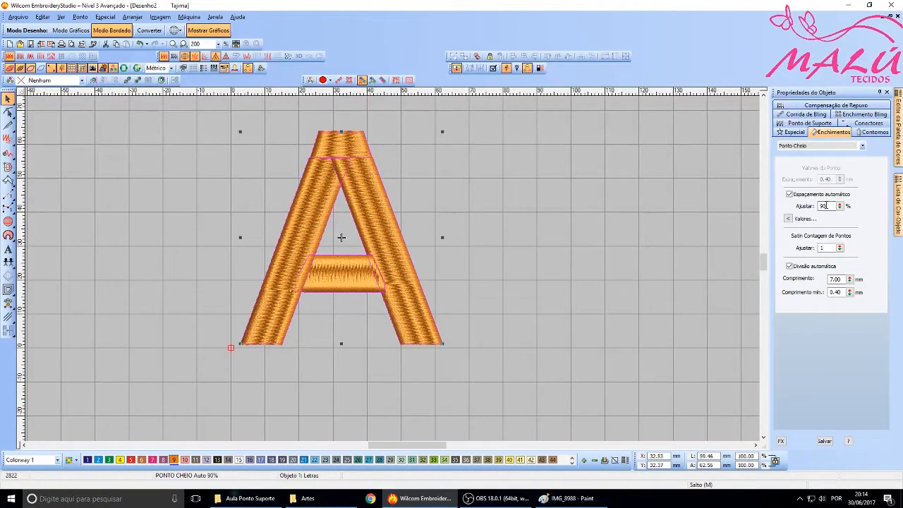
{"action": "left_click", "coordinate": [802, 125]}
{"action": "scroll", "coordinate": [825, 270], "scroll_direction": "down", "scroll_amount": 3}
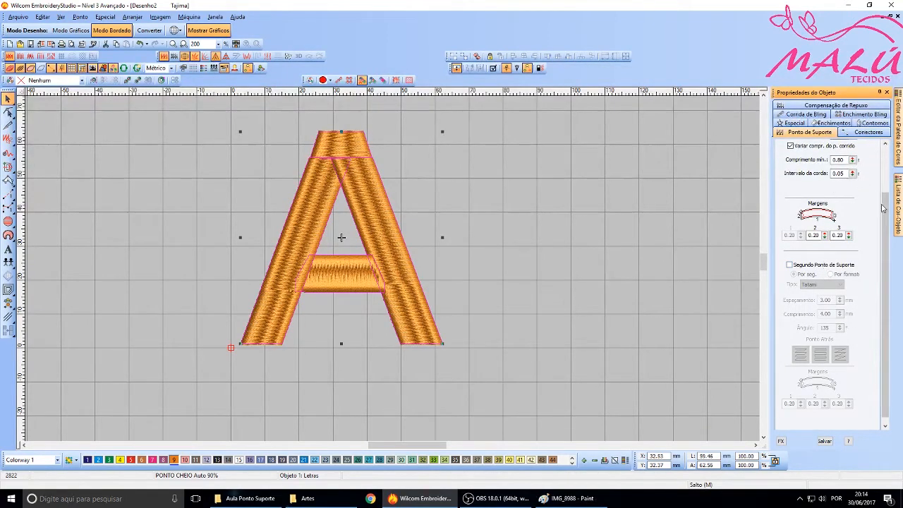
{"action": "scroll", "coordinate": [851, 187], "scroll_direction": "up", "scroll_amount": 2}
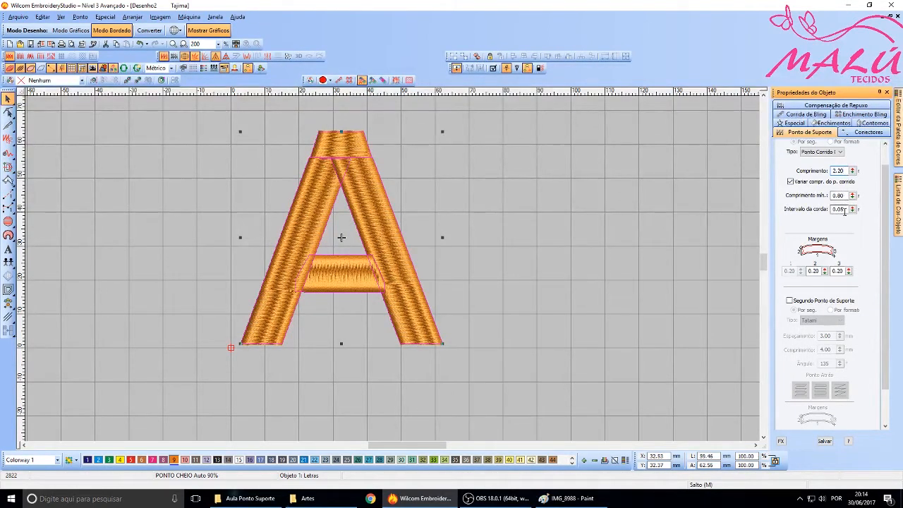
{"action": "scroll", "coordinate": [829, 270], "scroll_direction": "down", "scroll_amount": 2}
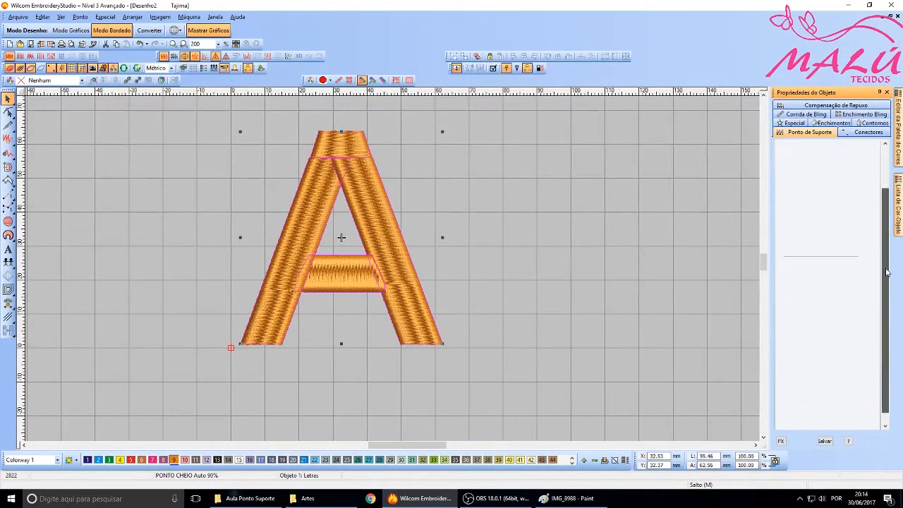
{"action": "left_click", "coordinate": [466, 239]}
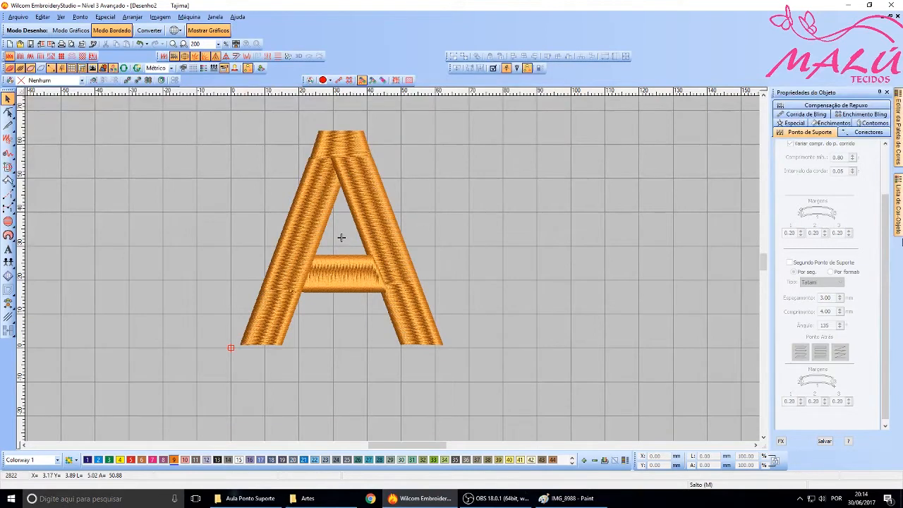
{"action": "scroll", "coordinate": [846, 268], "scroll_direction": "down", "scroll_amount": 1}
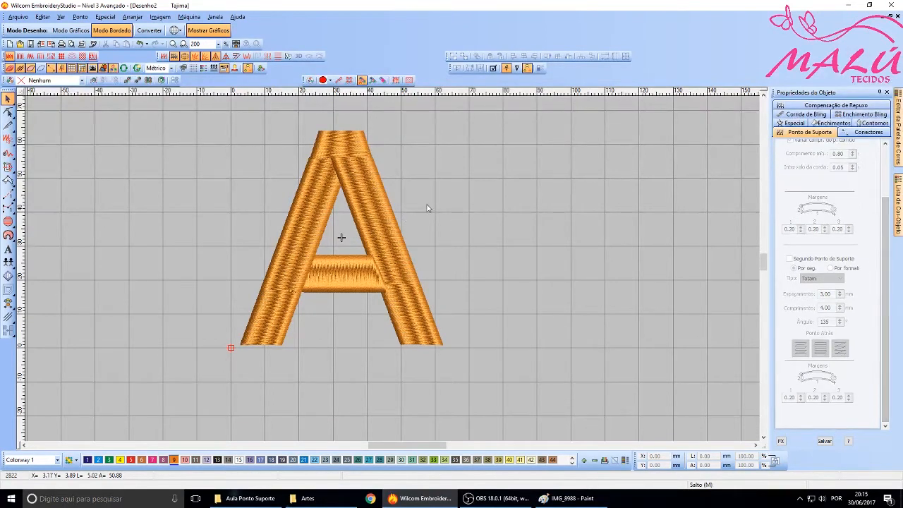
{"action": "left_click", "coordinate": [371, 215]}
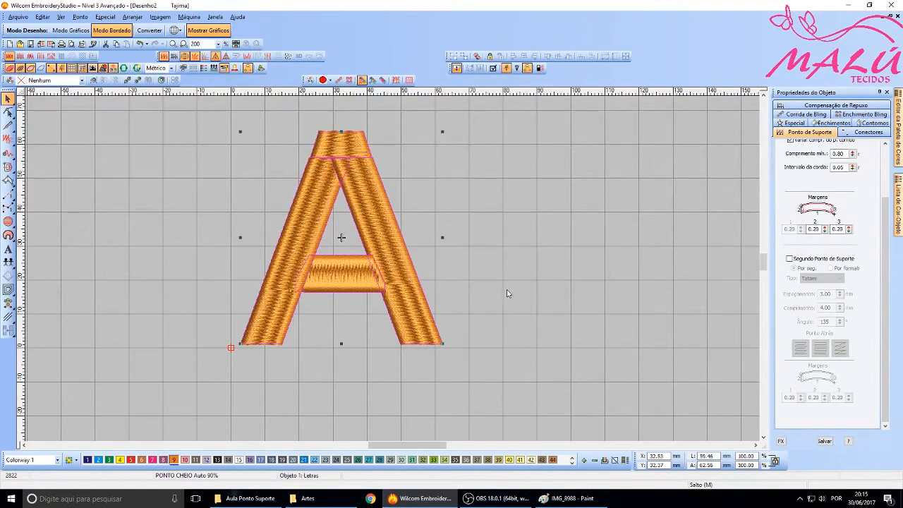
Play the stitch-out video IMG_8985 from the Aula Ponto Suporte folder enlarged to its final seconds, close it, and return to Wilcom EmbroideryStudio.
{"action": "left_click", "coordinate": [311, 498]}
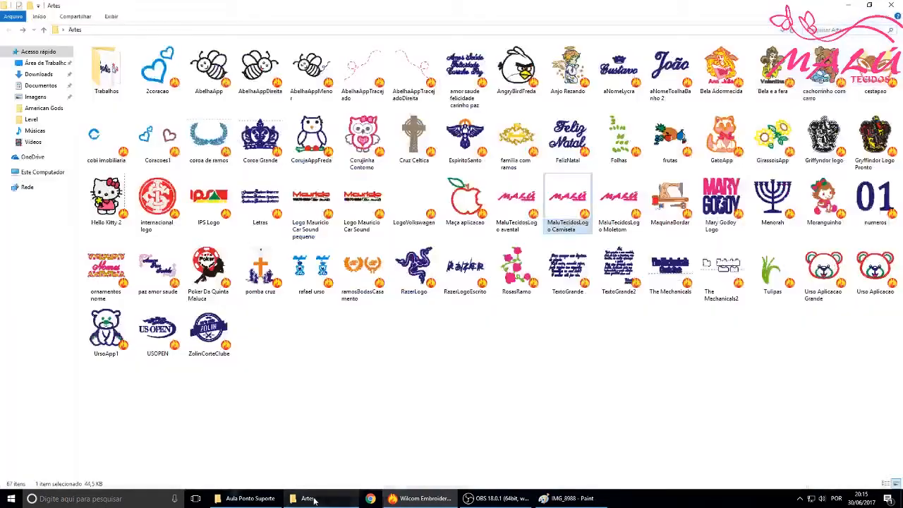
{"action": "left_click", "coordinate": [251, 498]}
{"action": "left_click", "coordinate": [409, 166]}
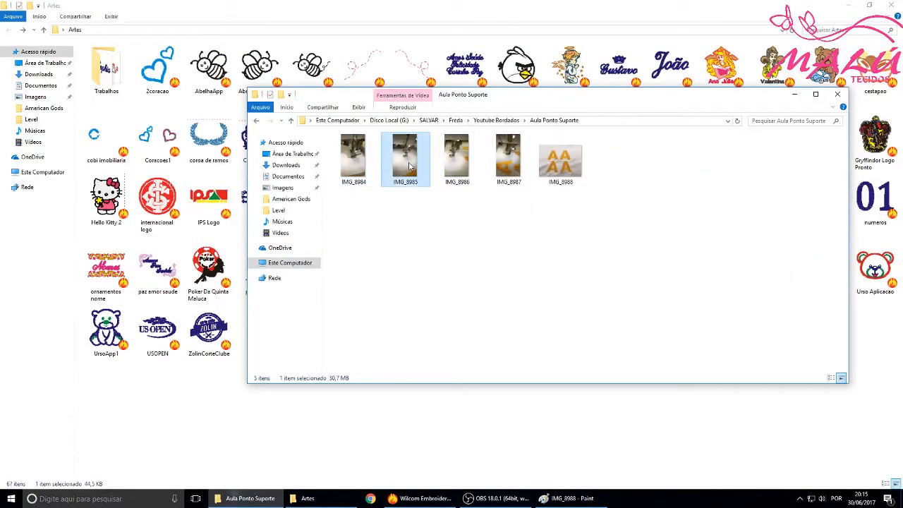
{"action": "left_click", "coordinate": [363, 443]}
{"action": "left_click", "coordinate": [308, 498]}
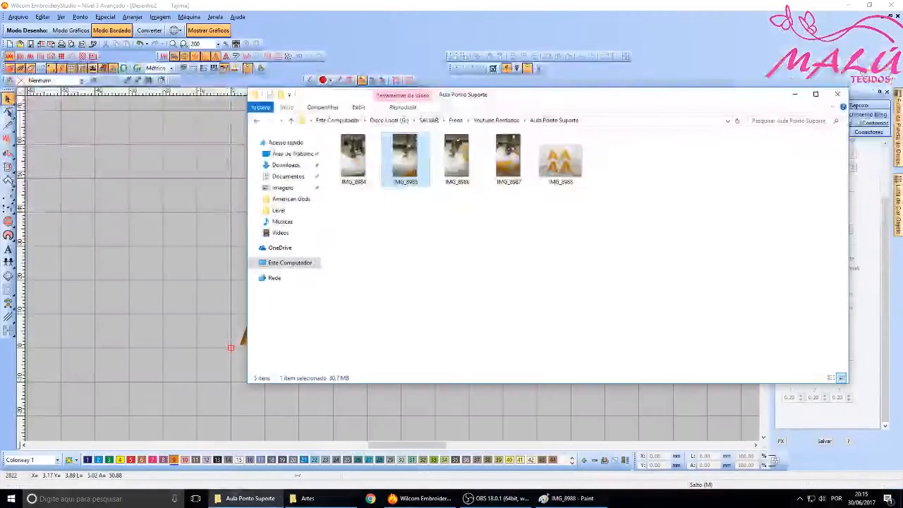
{"action": "double_click", "coordinate": [405, 168]}
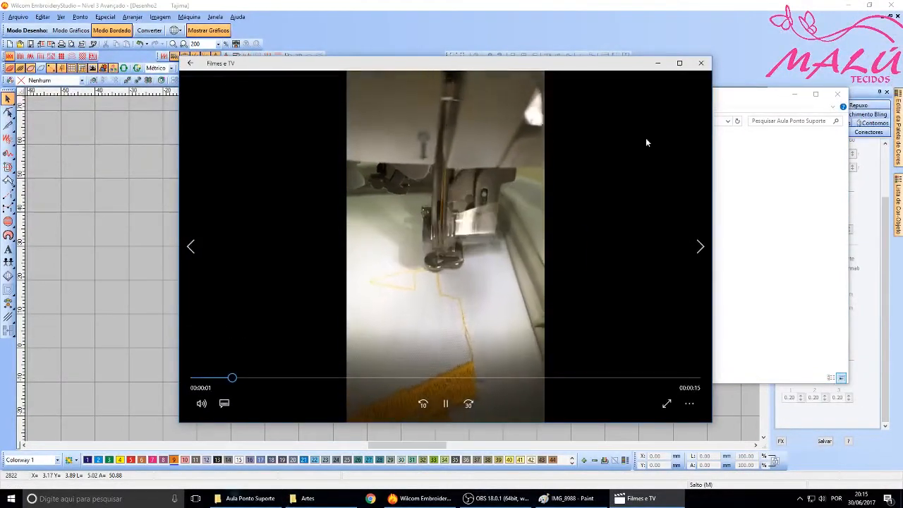
{"action": "left_click", "coordinate": [679, 64]}
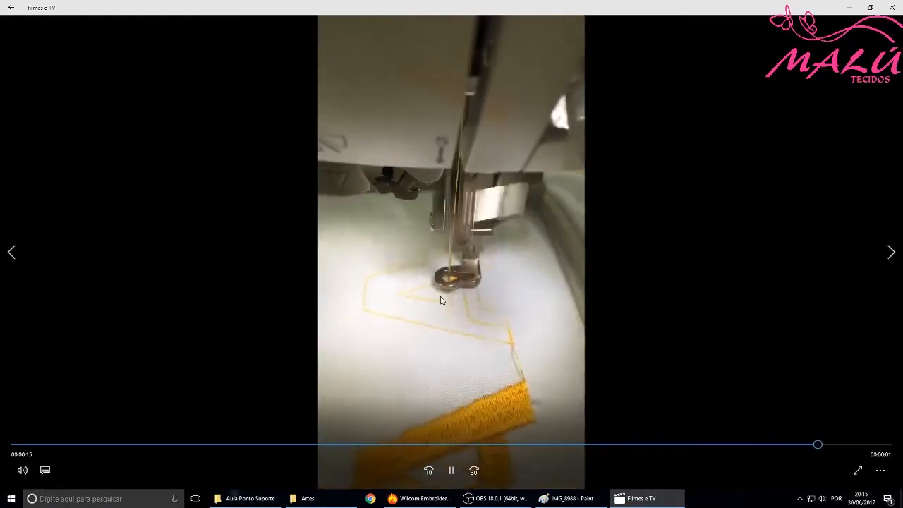
{"action": "left_click", "coordinate": [892, 9]}
{"action": "left_click", "coordinate": [353, 425]}
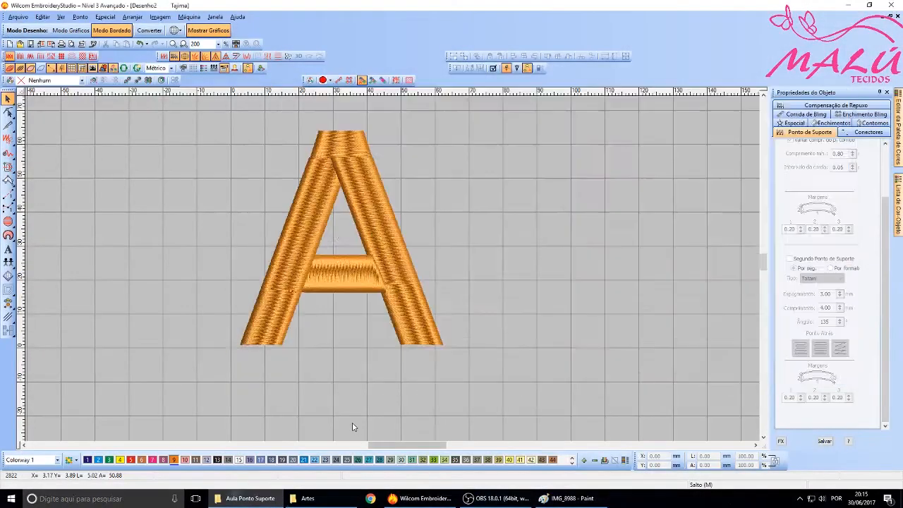
Set the letter A's first underlay (Primeiro Ponto de Suporte) type to Zigue-zague.
{"action": "left_click", "coordinate": [390, 201]}
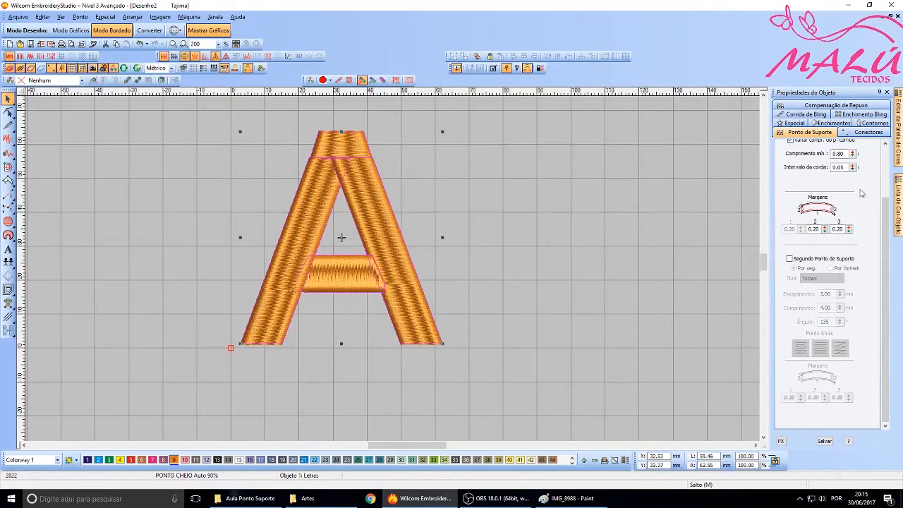
{"action": "left_click_drag", "start_coordinate": [883, 201], "coordinate": [887, 156]}
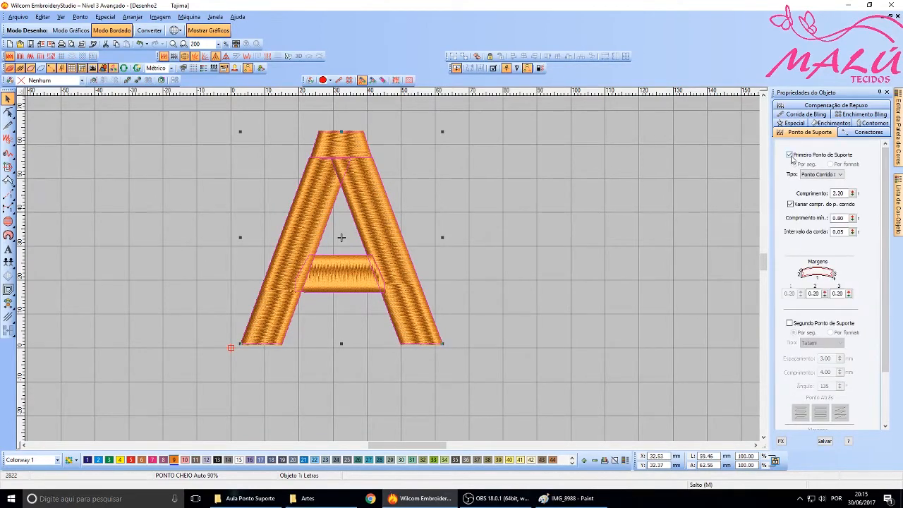
{"action": "left_click", "coordinate": [825, 175]}
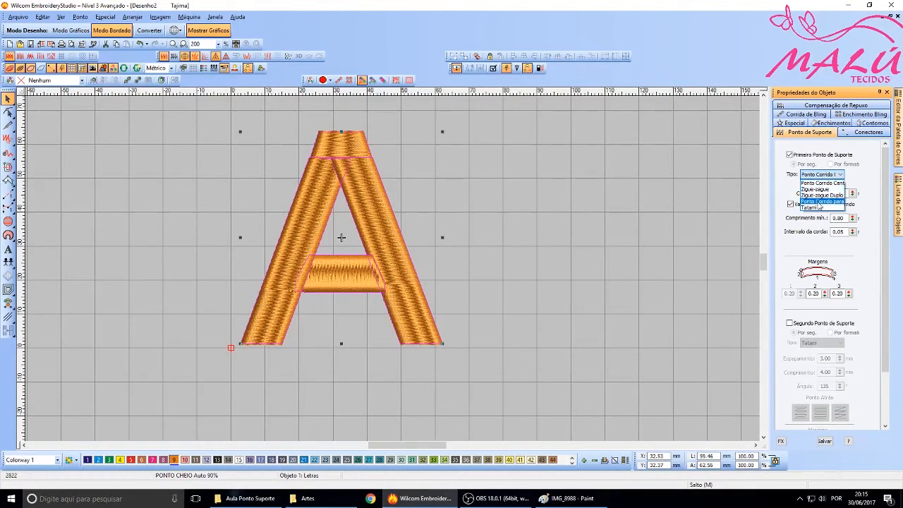
{"action": "left_click", "coordinate": [818, 190]}
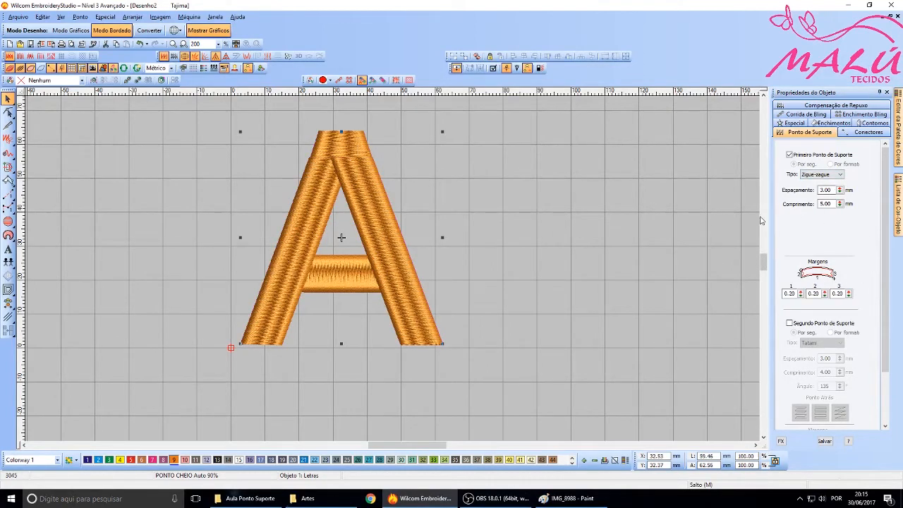
{"action": "left_click", "coordinate": [446, 239]}
Digitize a zigzag running-stitch (Ponto Corrido) line across the lower half of the letter A's right leg, from its foot upward.
{"action": "left_click", "coordinate": [8, 193]}
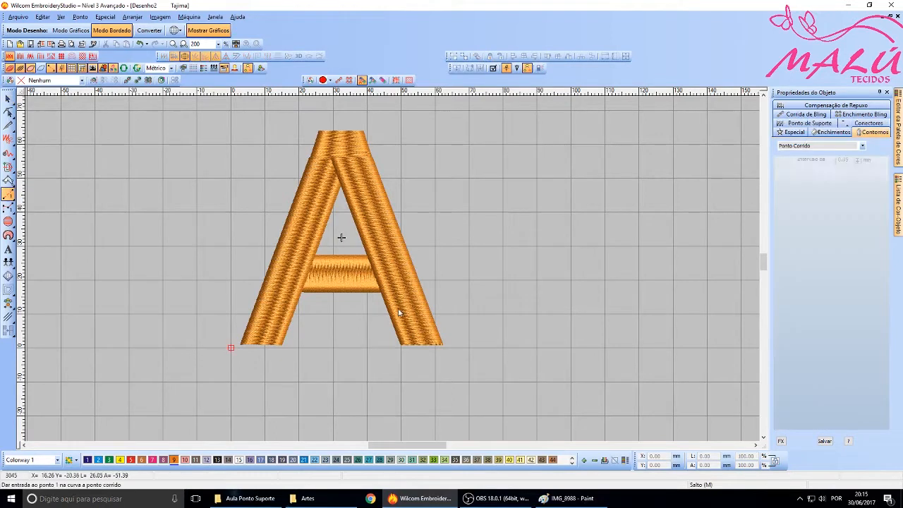
{"action": "left_click", "coordinate": [402, 345]}
{"action": "left_click", "coordinate": [430, 328]}
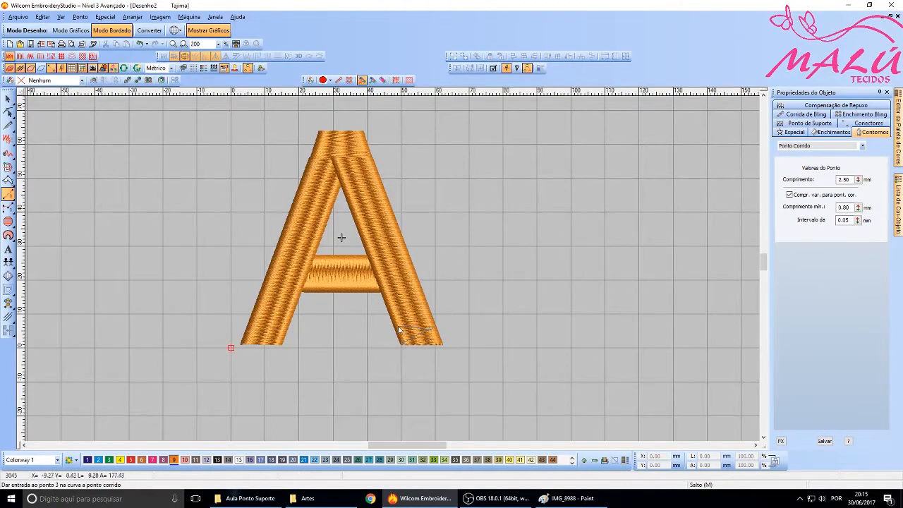
{"action": "left_click", "coordinate": [397, 325]}
{"action": "left_click", "coordinate": [422, 308]}
{"action": "left_click", "coordinate": [392, 312]}
{"action": "left_click", "coordinate": [415, 295]}
{"action": "left_click", "coordinate": [390, 297]}
{"action": "left_click", "coordinate": [413, 282]}
{"action": "left_click", "coordinate": [382, 285]}
{"action": "left_click", "coordinate": [406, 266]}
{"action": "left_click", "coordinate": [366, 269]}
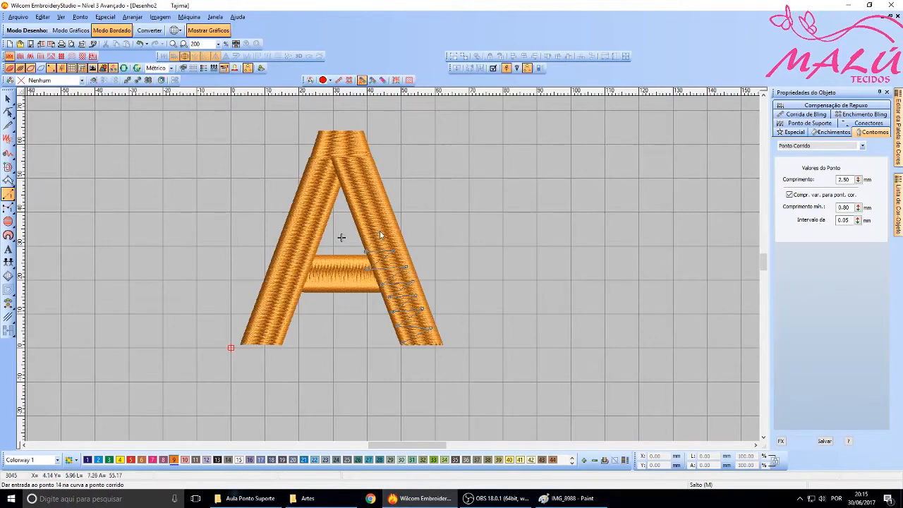
{"action": "key", "text": "Return"}
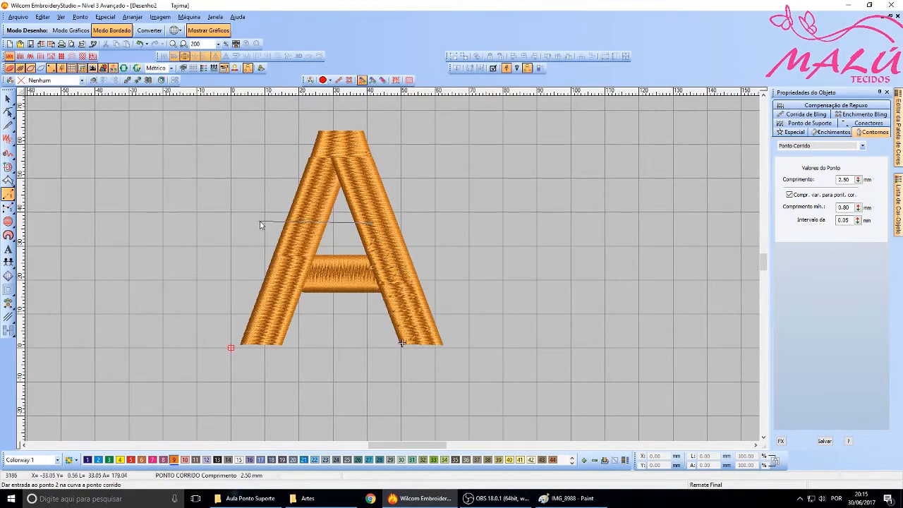
Move the letter A about 19 mm to the left, clear of the zigzag running-stitch line.
{"action": "left_click", "coordinate": [8, 99]}
{"action": "left_click_drag", "start_coordinate": [330, 178], "coordinate": [264, 182]}
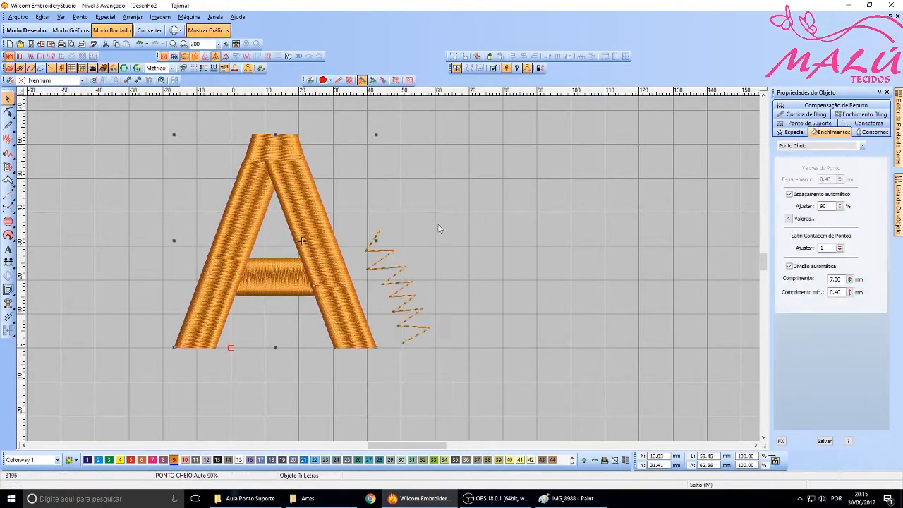
{"action": "left_click", "coordinate": [446, 228]}
{"action": "left_click", "coordinate": [398, 268]}
{"action": "left_click", "coordinate": [353, 213]}
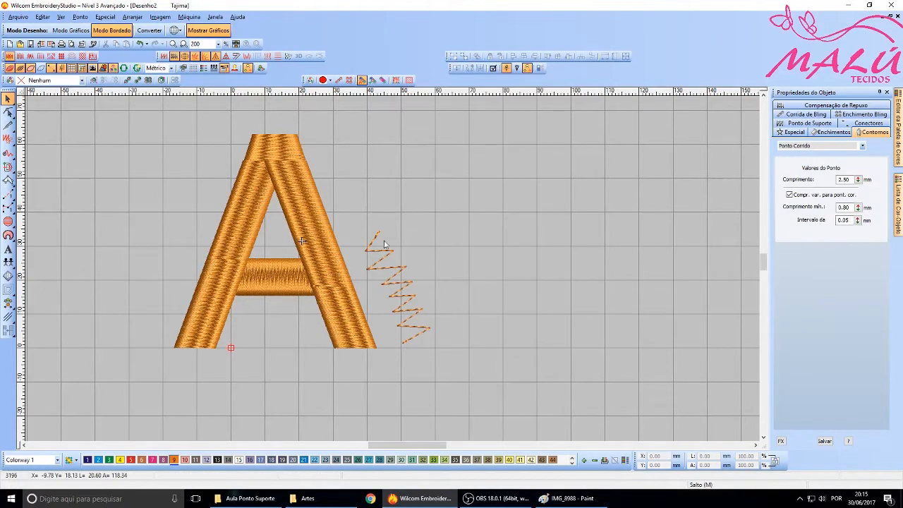
Play the stitch-out video IMG_8986 from the Aula Ponto Suporte folder, skip ahead past its midpoint, and close it.
{"action": "left_click", "coordinate": [248, 498]}
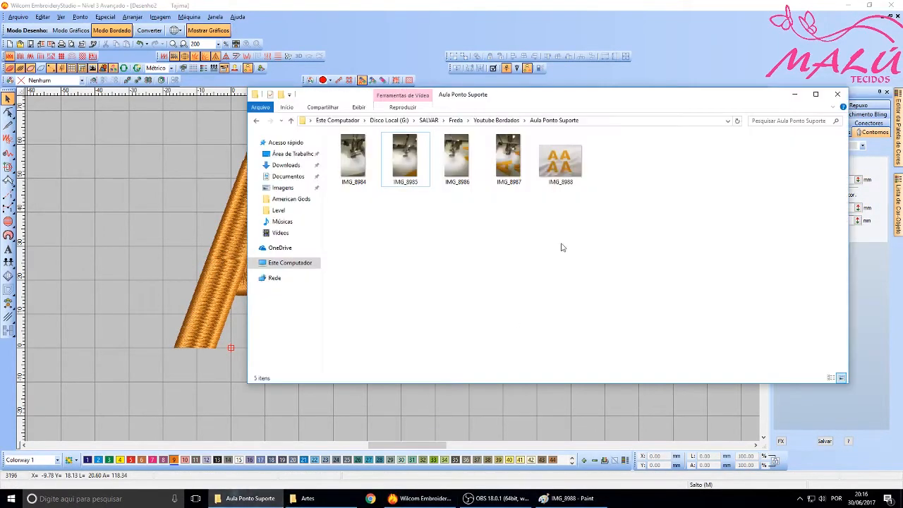
{"action": "left_click", "coordinate": [459, 167]}
{"action": "double_click", "coordinate": [459, 167]}
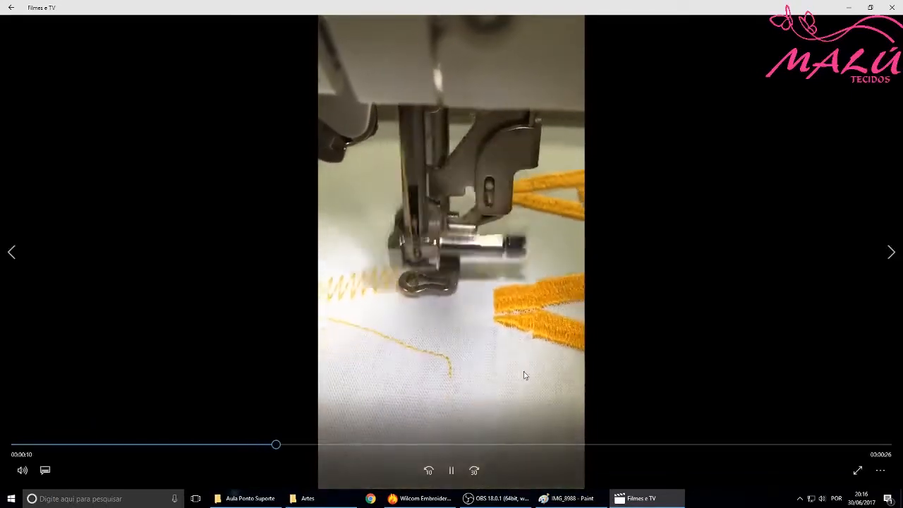
{"action": "left_click", "coordinate": [595, 444]}
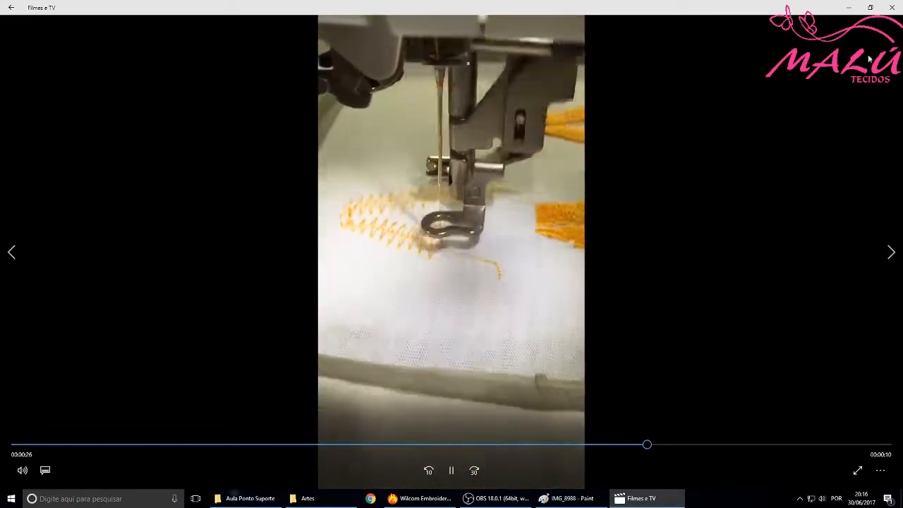
{"action": "left_click", "coordinate": [890, 8]}
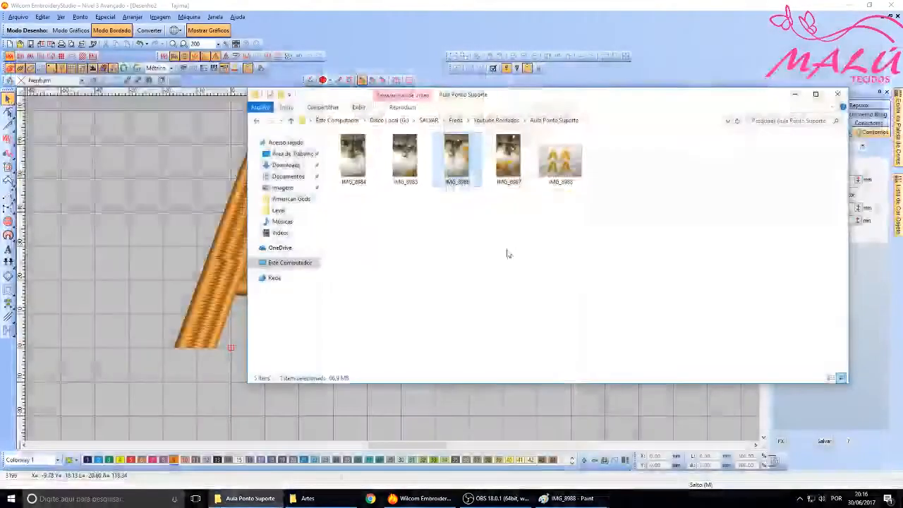
Switch back to Wilcom EmbroideryStudio and set the letter A's first underlay (Primeiro Ponto de Suporte) type to Tatami.
{"action": "left_click", "coordinate": [157, 254]}
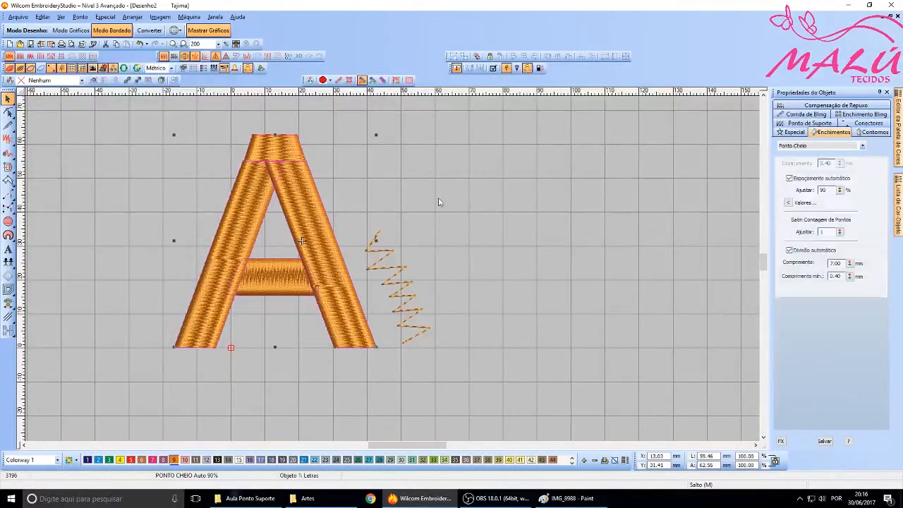
{"action": "left_click", "coordinate": [808, 123]}
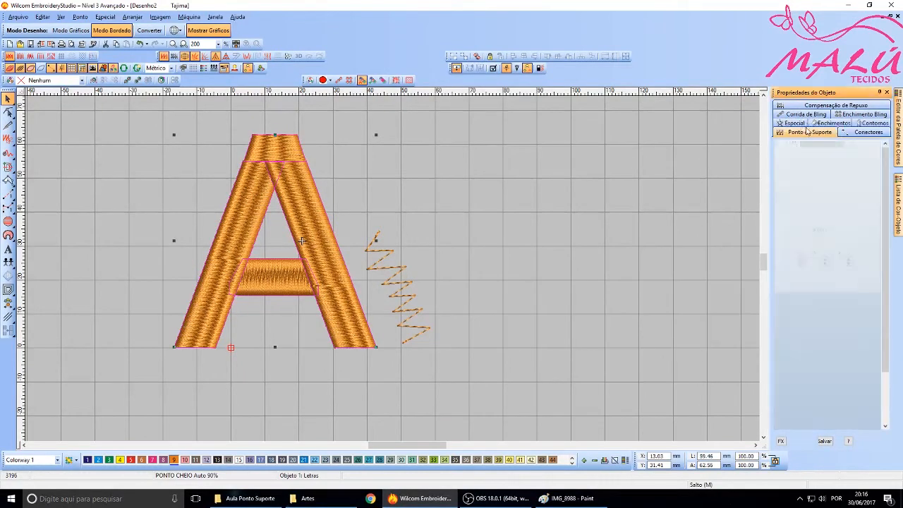
{"action": "left_click", "coordinate": [839, 174]}
{"action": "left_click", "coordinate": [825, 207]}
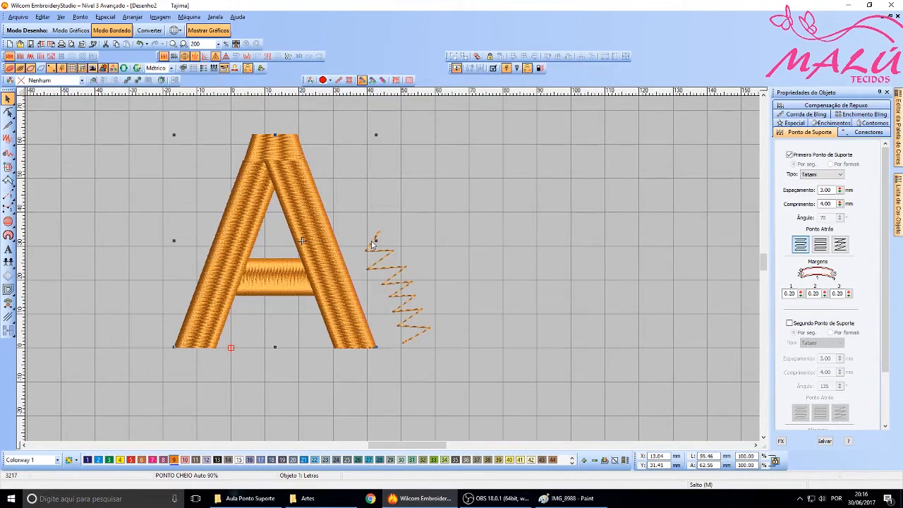
{"action": "left_click", "coordinate": [438, 259]}
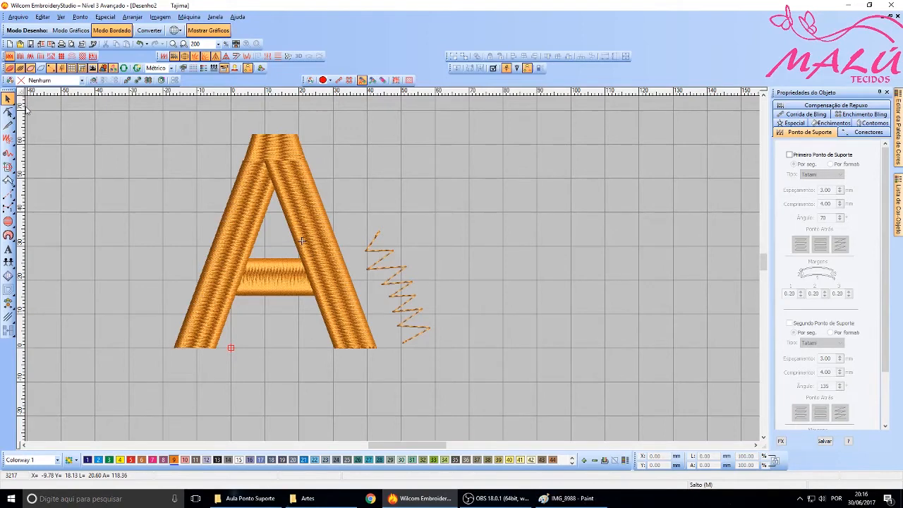
Review the type options offered for the letter A's first underlay, leaving Tatami selected.
{"action": "left_click", "coordinate": [299, 176]}
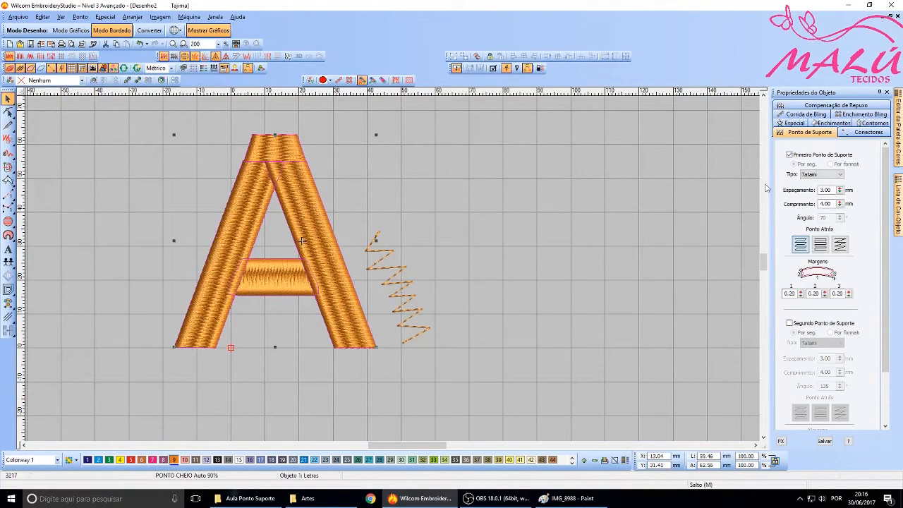
{"action": "left_click", "coordinate": [838, 176]}
{"action": "left_click", "coordinate": [836, 176]}
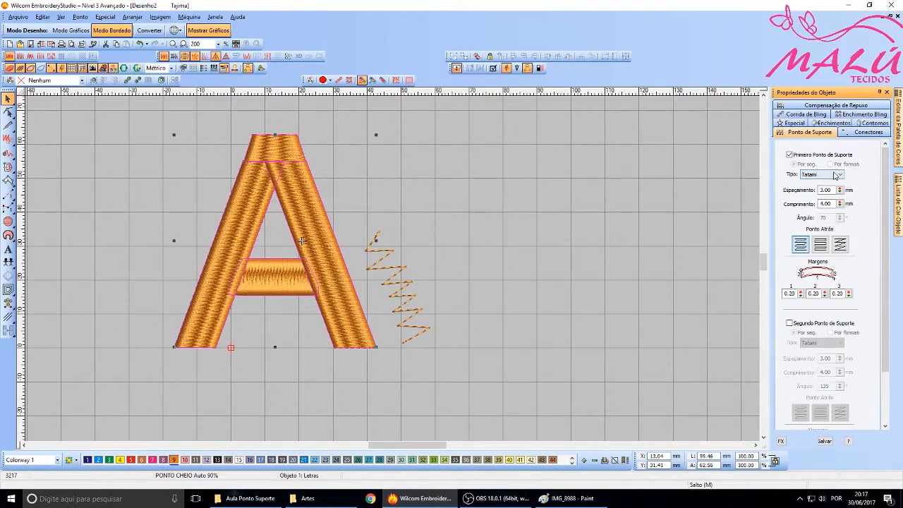
{"action": "left_click", "coordinate": [837, 176]}
{"action": "left_click", "coordinate": [835, 174]}
{"action": "left_click", "coordinate": [483, 195]}
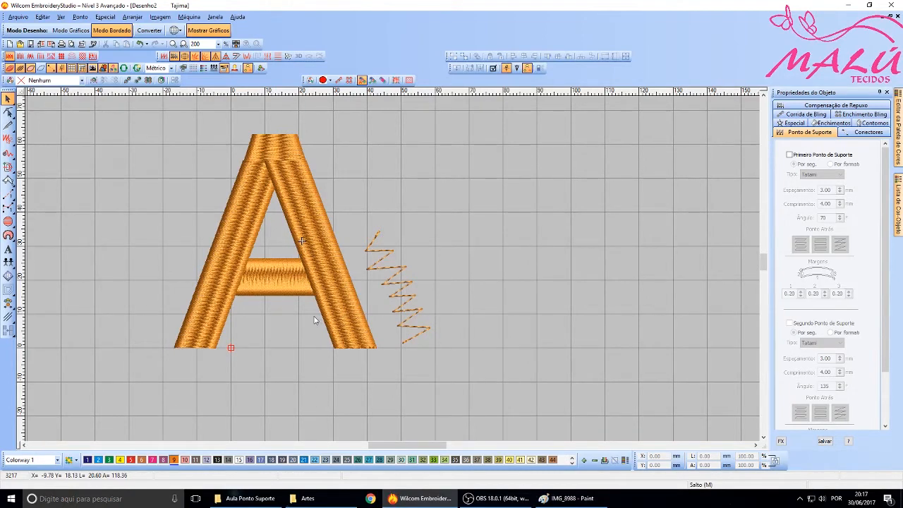
Play the stitch-out video IMG_8987 from the Aula Ponto Suporte folder and close it.
{"action": "left_click", "coordinate": [254, 498]}
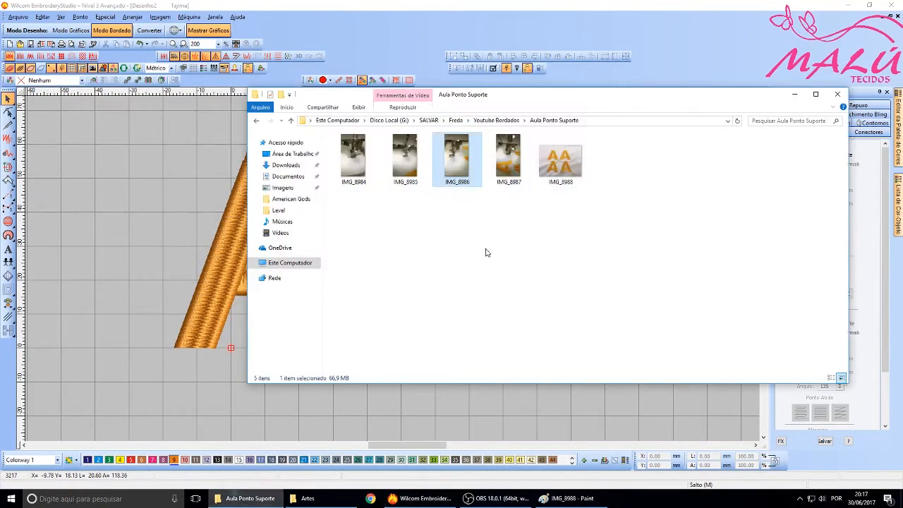
{"action": "double_click", "coordinate": [514, 172]}
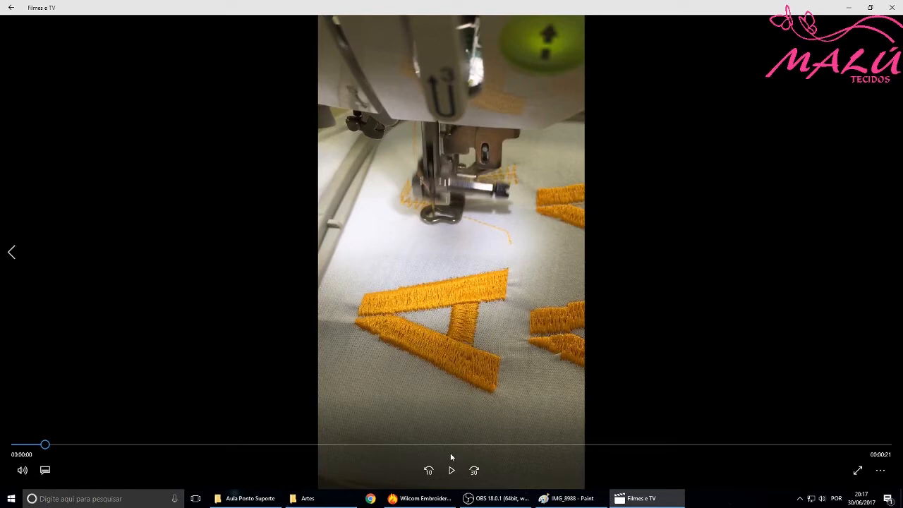
{"action": "left_click", "coordinate": [451, 469]}
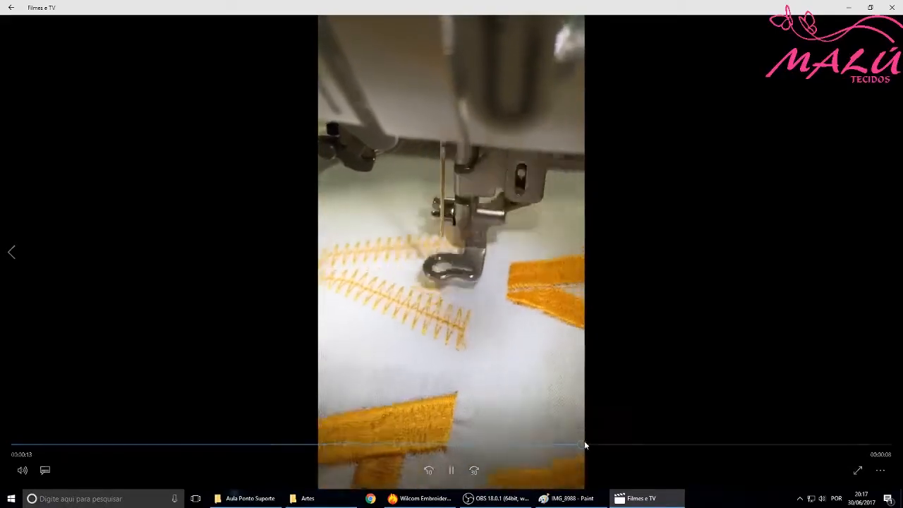
{"action": "left_click", "coordinate": [894, 8]}
View the photo IMG_8988 of the four stitched letters A and close it.
{"action": "left_click", "coordinate": [578, 156]}
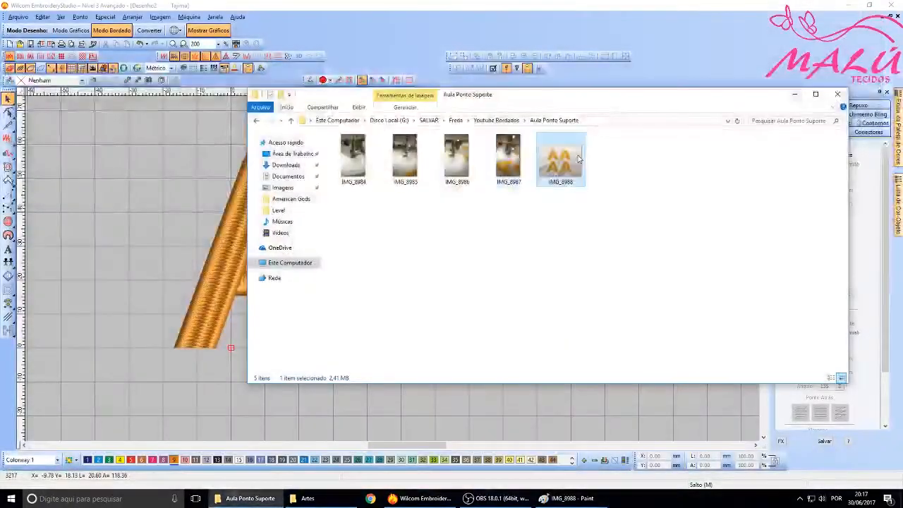
{"action": "double_click", "coordinate": [578, 158]}
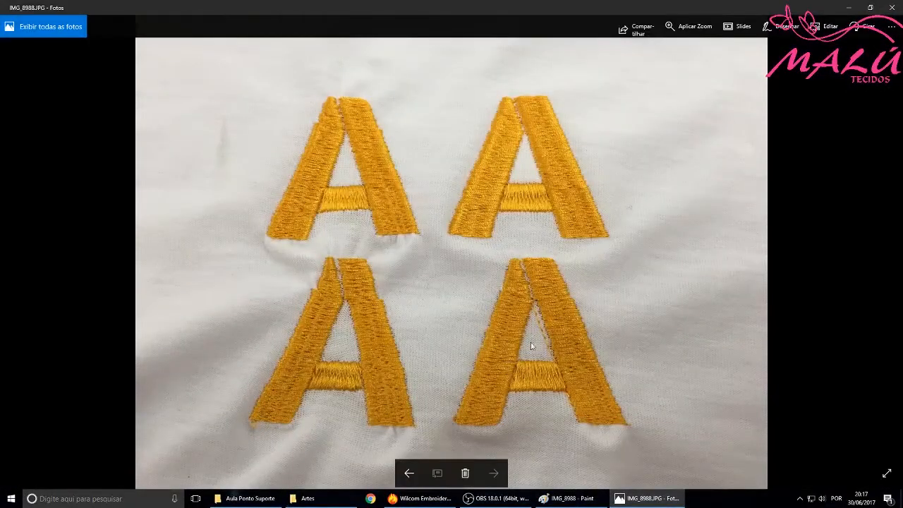
{"action": "left_click", "coordinate": [891, 8]}
Switch to Paint and, on the photo's lower-left A, draw wavy red lines along the right leg and circle the shoulder notches and apex gap.
{"action": "left_click", "coordinate": [568, 498]}
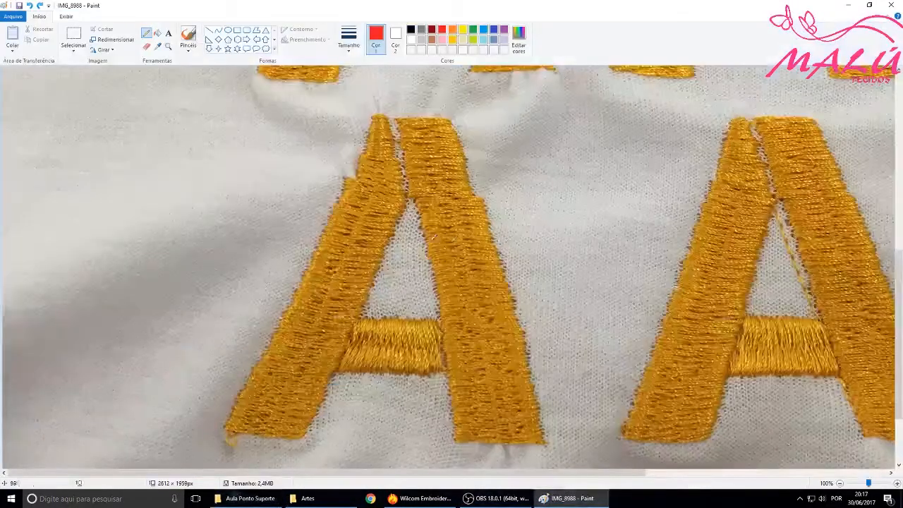
{"action": "scroll", "coordinate": [432, 243], "scroll_direction": "down", "scroll_amount": 4}
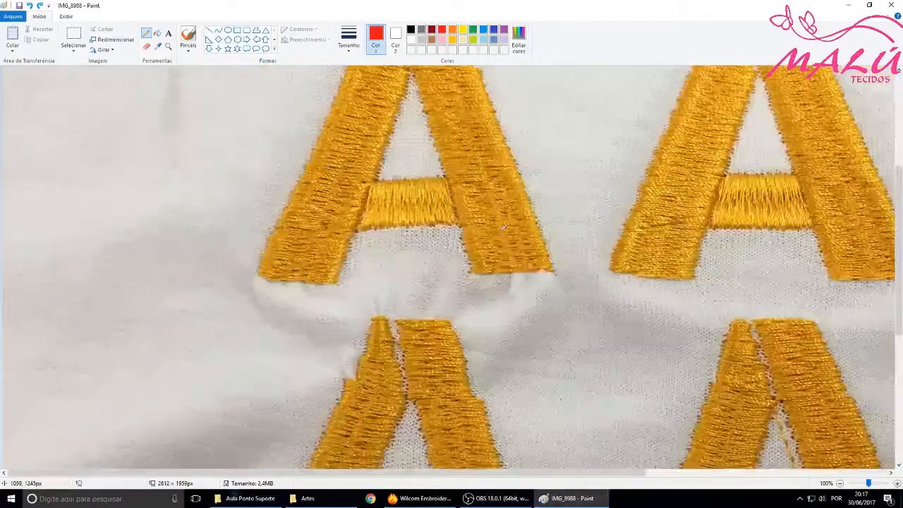
{"action": "scroll", "coordinate": [504, 227], "scroll_direction": "down", "scroll_amount": 5}
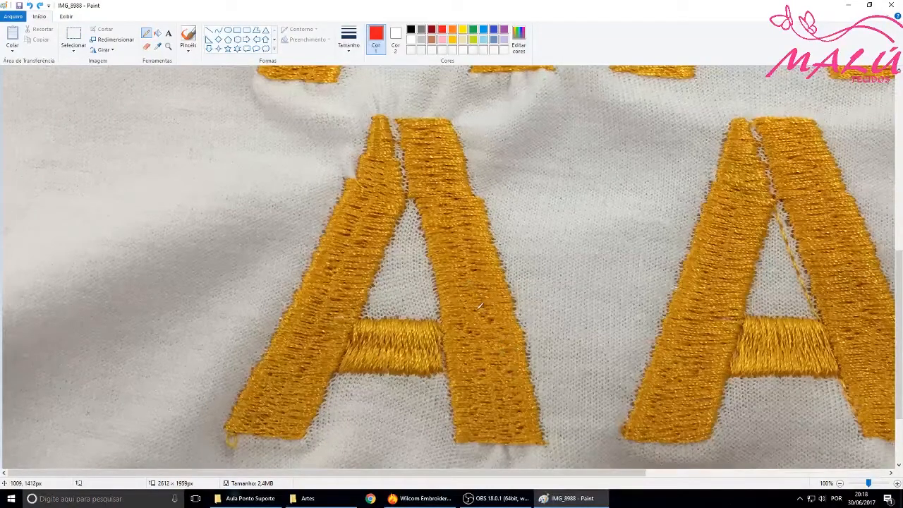
{"action": "mouse_move", "coordinate": [447, 227]}
{"action": "left_mouse_down"}
{"action": "mouse_move", "coordinate": [472, 264]}
{"action": "mouse_move", "coordinate": [484, 353]}
{"action": "mouse_move", "coordinate": [482, 373]}
{"action": "mouse_move", "coordinate": [433, 381]}
{"action": "mouse_move", "coordinate": [445, 366]}
{"action": "left_mouse_up"}
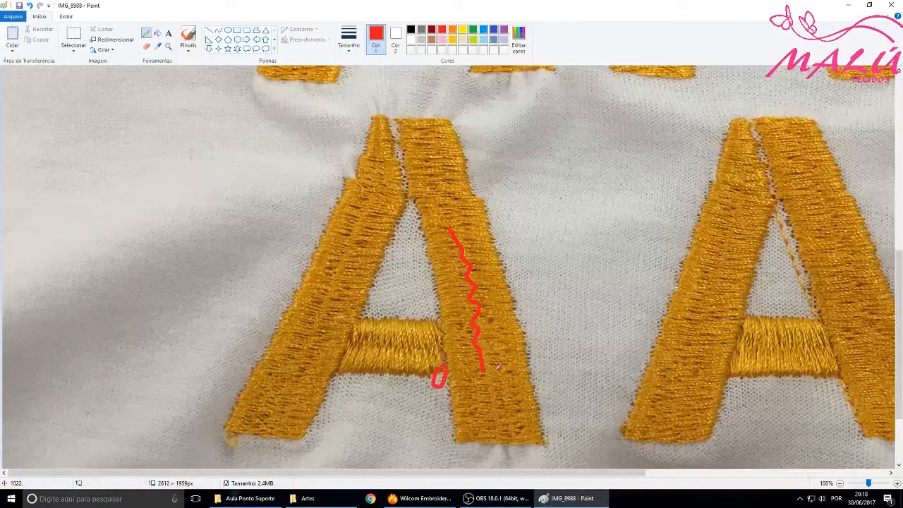
{"action": "mouse_move", "coordinate": [543, 423]}
{"action": "left_mouse_down"}
{"action": "mouse_move", "coordinate": [536, 349]}
{"action": "mouse_move", "coordinate": [516, 331]}
{"action": "mouse_move", "coordinate": [521, 303]}
{"action": "mouse_move", "coordinate": [505, 277]}
{"action": "left_mouse_up"}
{"action": "mouse_move", "coordinate": [376, 178]}
{"action": "left_mouse_down"}
{"action": "mouse_move", "coordinate": [366, 164]}
{"action": "mouse_move", "coordinate": [360, 182]}
{"action": "left_mouse_up"}
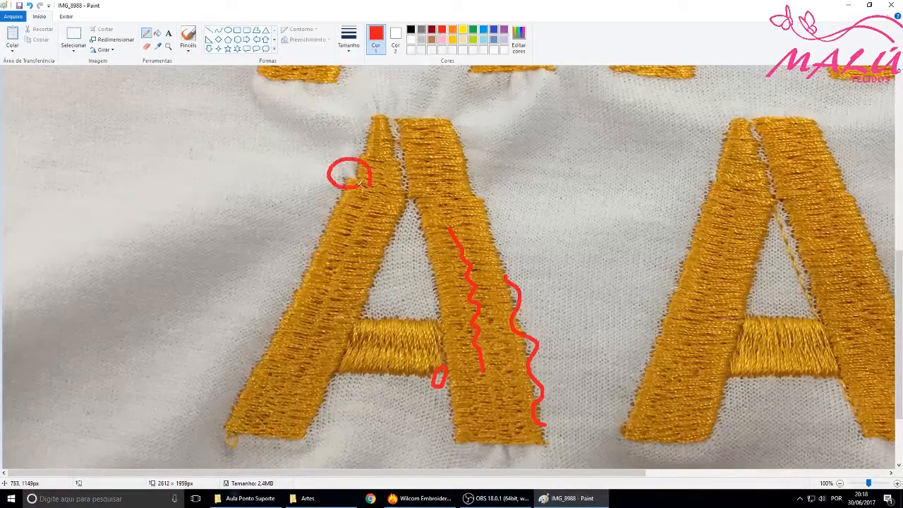
{"action": "mouse_move", "coordinate": [486, 185]}
{"action": "left_mouse_down"}
{"action": "mouse_move", "coordinate": [466, 174]}
{"action": "mouse_move", "coordinate": [486, 205]}
{"action": "mouse_move", "coordinate": [484, 176]}
{"action": "left_mouse_up"}
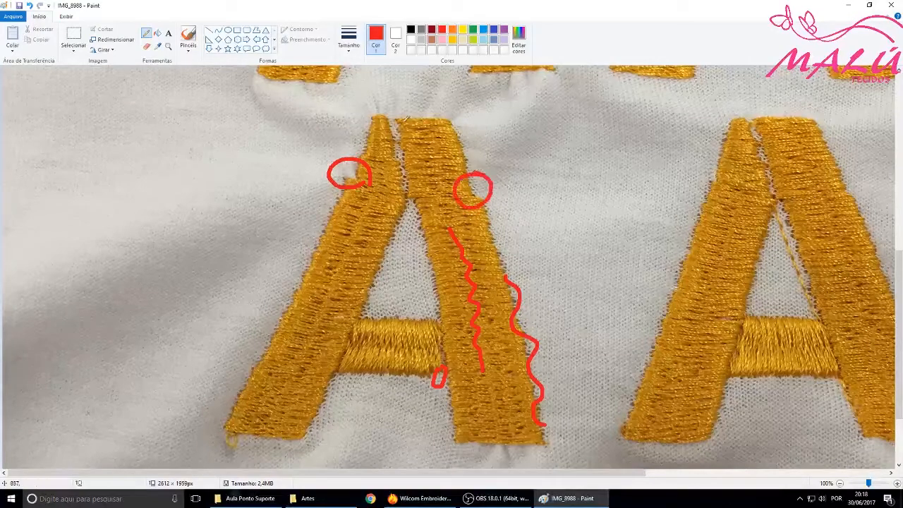
{"action": "mouse_move", "coordinate": [386, 124]}
{"action": "left_mouse_down"}
{"action": "mouse_move", "coordinate": [383, 134]}
{"action": "mouse_move", "coordinate": [419, 124]}
{"action": "mouse_move", "coordinate": [425, 194]}
{"action": "mouse_move", "coordinate": [390, 169]}
{"action": "mouse_move", "coordinate": [386, 127]}
{"action": "left_mouse_up"}
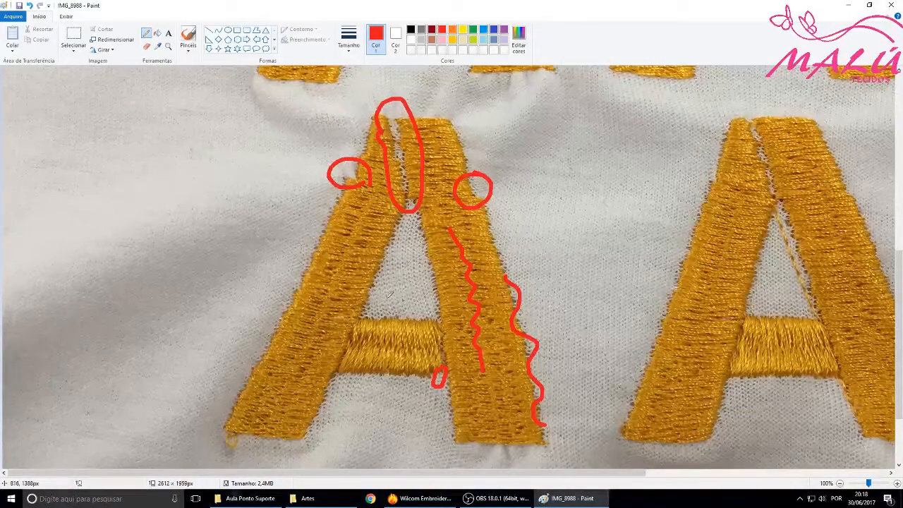
Mark both feet of the lower-left A in red, draw an arc beneath its crossbar, and dot the edges of its left leg.
{"action": "scroll", "coordinate": [600, 434], "scroll_direction": "down", "scroll_amount": 3}
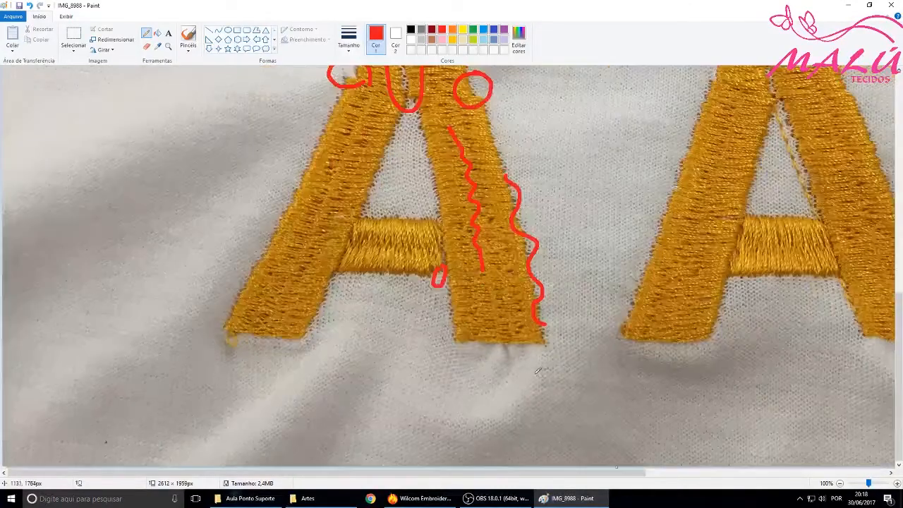
{"action": "mouse_move", "coordinate": [508, 355]}
{"action": "left_mouse_down"}
{"action": "mouse_move", "coordinate": [519, 357]}
{"action": "mouse_move", "coordinate": [498, 351]}
{"action": "left_mouse_up"}
{"action": "mouse_move", "coordinate": [256, 346]}
{"action": "left_mouse_down"}
{"action": "mouse_move", "coordinate": [272, 356]}
{"action": "mouse_move", "coordinate": [248, 346]}
{"action": "left_mouse_up"}
{"action": "mouse_move", "coordinate": [326, 320]}
{"action": "left_mouse_down"}
{"action": "mouse_move", "coordinate": [344, 307]}
{"action": "mouse_move", "coordinate": [437, 308]}
{"action": "left_mouse_up"}
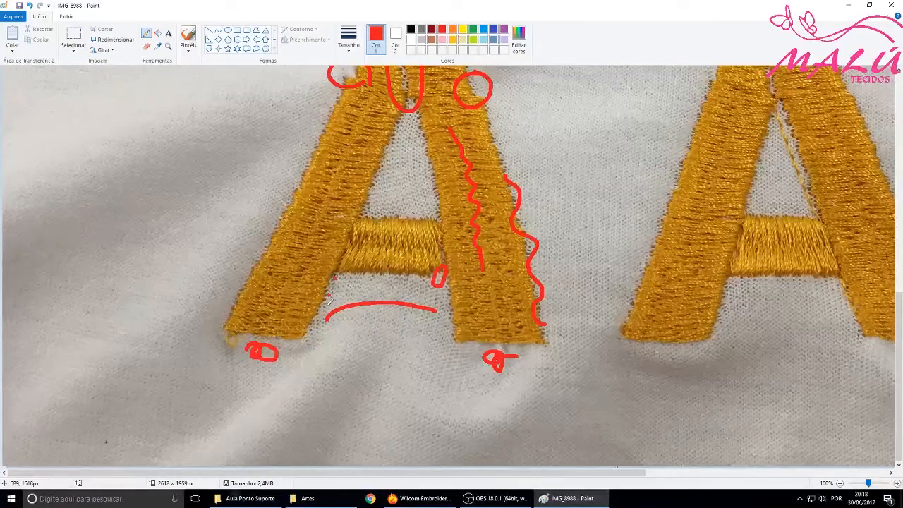
{"action": "left_click", "coordinate": [274, 224]}
{"action": "left_click", "coordinate": [287, 191]}
{"action": "scroll", "coordinate": [533, 204], "scroll_direction": "up", "scroll_amount": 3}
{"action": "scroll", "coordinate": [622, 456], "scroll_direction": "down", "scroll_amount": 3}
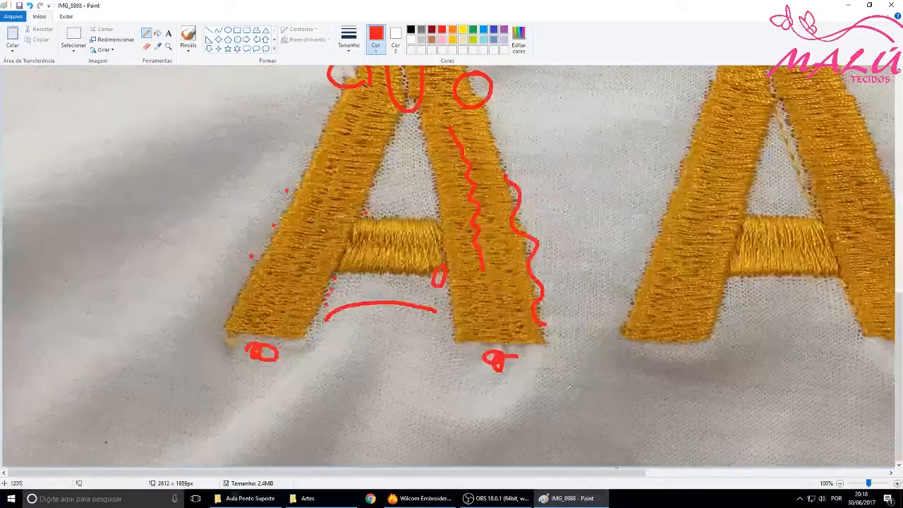
On the lower-right A, trace the loose thread with red dashes and draw an arrow and an arc over the left leg.
{"action": "left_click_drag", "start_coordinate": [626, 472], "coordinate": [829, 473]}
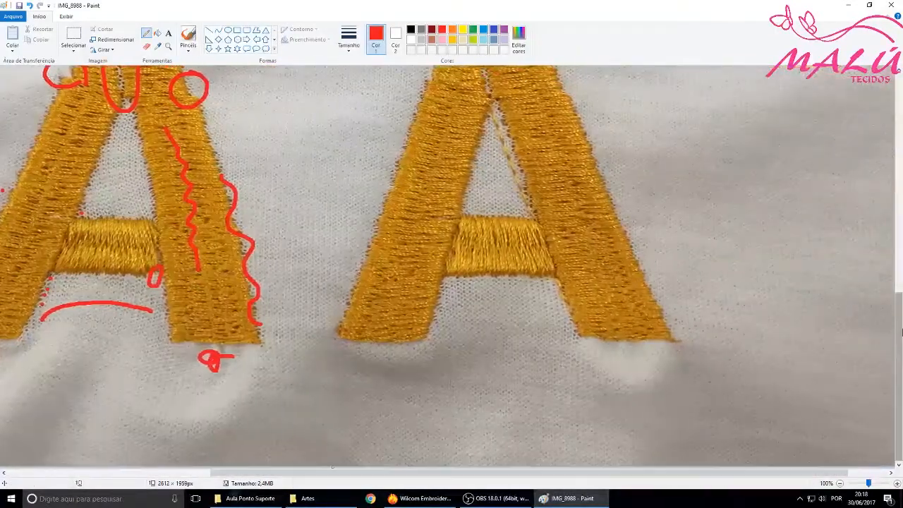
{"action": "left_click_drag", "start_coordinate": [898, 326], "coordinate": [897, 295]}
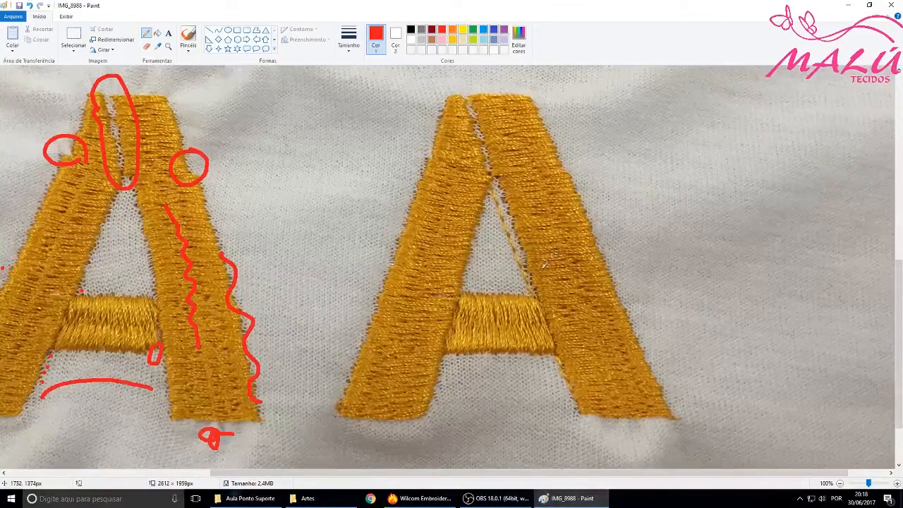
{"action": "mouse_move", "coordinate": [534, 294]}
{"action": "left_mouse_down"}
{"action": "mouse_move", "coordinate": [496, 180]}
{"action": "mouse_move", "coordinate": [515, 192]}
{"action": "mouse_move", "coordinate": [508, 186]}
{"action": "mouse_move", "coordinate": [526, 258]}
{"action": "mouse_move", "coordinate": [514, 189]}
{"action": "mouse_move", "coordinate": [524, 203]}
{"action": "mouse_move", "coordinate": [543, 282]}
{"action": "left_mouse_up"}
{"action": "mouse_move", "coordinate": [439, 220]}
{"action": "left_mouse_down"}
{"action": "mouse_move", "coordinate": [431, 268]}
{"action": "mouse_move", "coordinate": [450, 203]}
{"action": "mouse_move", "coordinate": [489, 228]}
{"action": "mouse_move", "coordinate": [427, 211]}
{"action": "mouse_move", "coordinate": [416, 199]}
{"action": "mouse_move", "coordinate": [375, 237]}
{"action": "mouse_move", "coordinate": [434, 235]}
{"action": "left_mouse_up"}
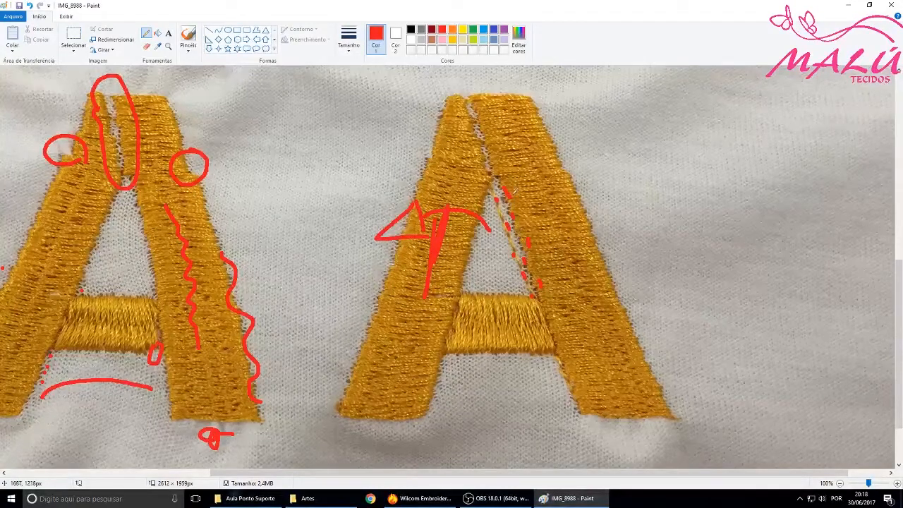
Draw red lines along both edges of the lower-right A's right leg and mark the notches on its two shoulders.
{"action": "left_click_drag", "start_coordinate": [506, 170], "coordinate": [532, 254]}
{"action": "mouse_move", "coordinate": [636, 350]}
{"action": "left_mouse_down"}
{"action": "mouse_move", "coordinate": [631, 316]}
{"action": "mouse_move", "coordinate": [593, 233]}
{"action": "mouse_move", "coordinate": [550, 175]}
{"action": "left_mouse_up"}
{"action": "left_click_drag", "start_coordinate": [426, 141], "coordinate": [432, 158]}
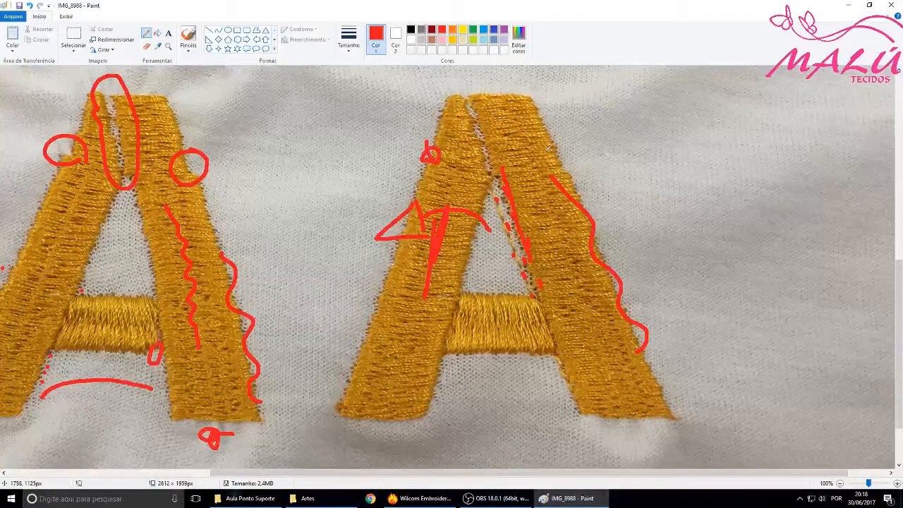
{"action": "left_click_drag", "start_coordinate": [548, 147], "coordinate": [567, 156]}
Compare the stitch quality of the two upper letters A with the marked lower ones in the photo.
{"action": "left_click_drag", "start_coordinate": [891, 365], "coordinate": [890, 253]}
{"action": "mouse_move", "coordinate": [553, 474]}
{"action": "left_mouse_down"}
{"action": "mouse_move", "coordinate": [414, 470]}
{"action": "mouse_move", "coordinate": [547, 471]}
{"action": "left_mouse_up"}
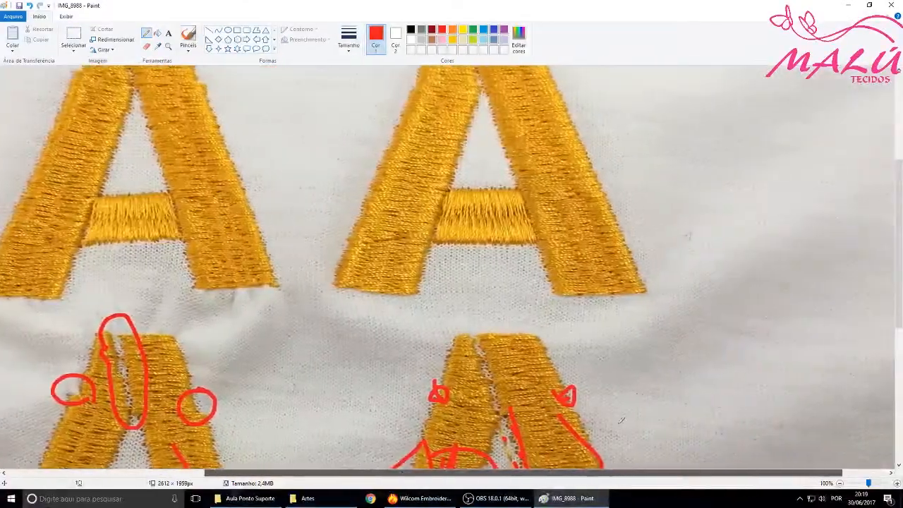
{"action": "scroll", "coordinate": [621, 420], "scroll_direction": "down", "scroll_amount": 6}
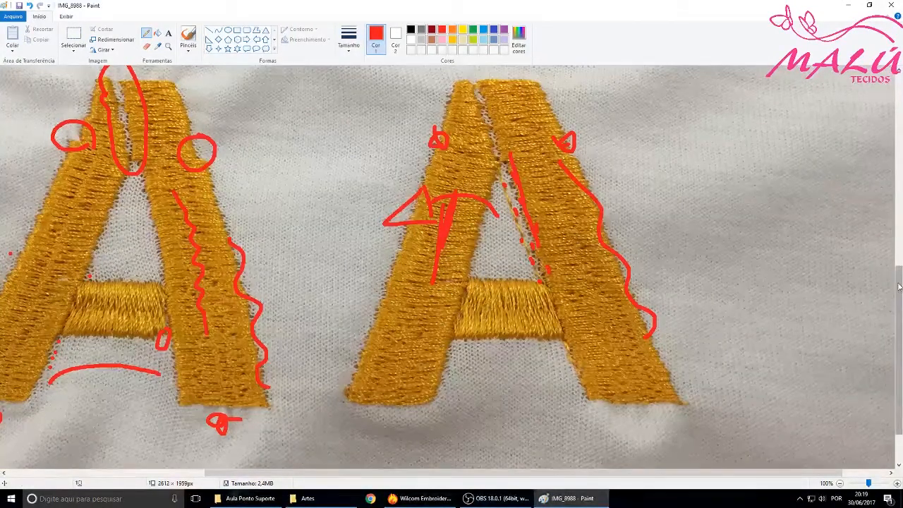
{"action": "scroll", "coordinate": [422, 336], "scroll_direction": "up", "scroll_amount": 4}
{"action": "scroll", "coordinate": [422, 336], "scroll_direction": "down", "scroll_amount": 4}
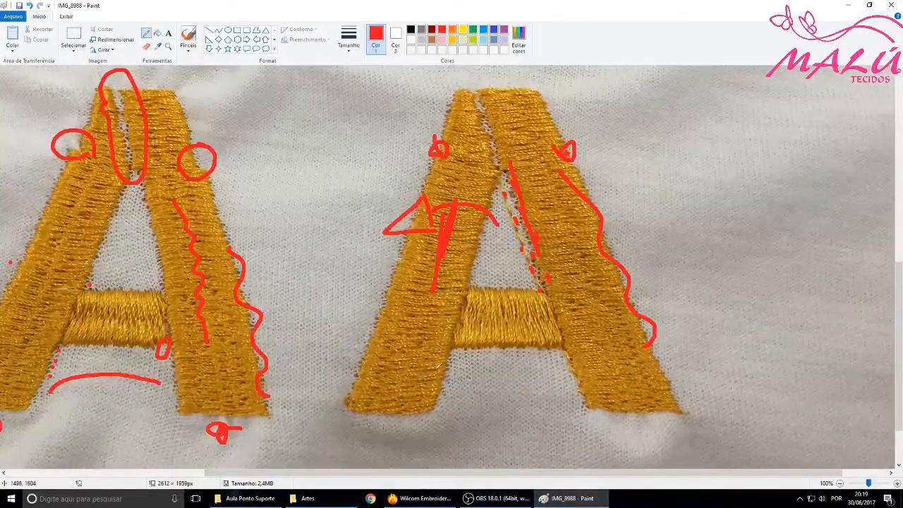
{"action": "scroll", "coordinate": [446, 346], "scroll_direction": "up", "scroll_amount": 4}
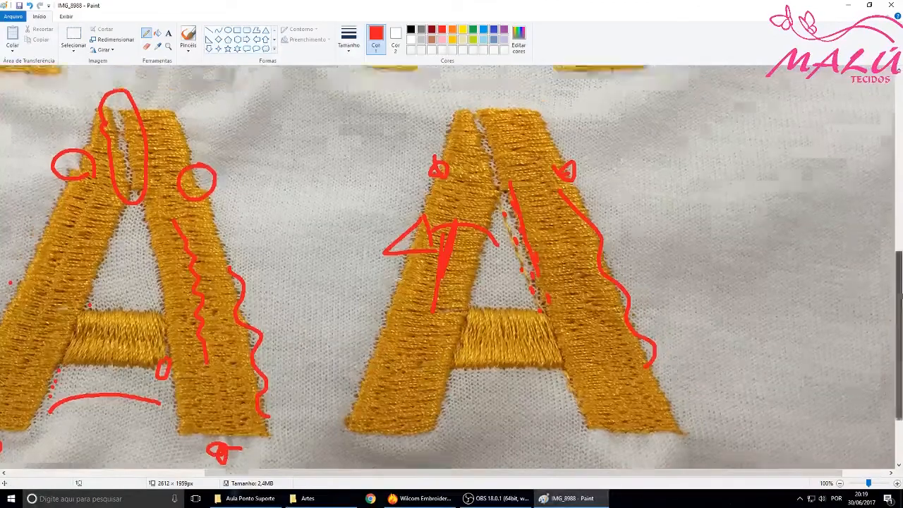
{"action": "left_click_drag", "start_coordinate": [507, 473], "coordinate": [370, 473]}
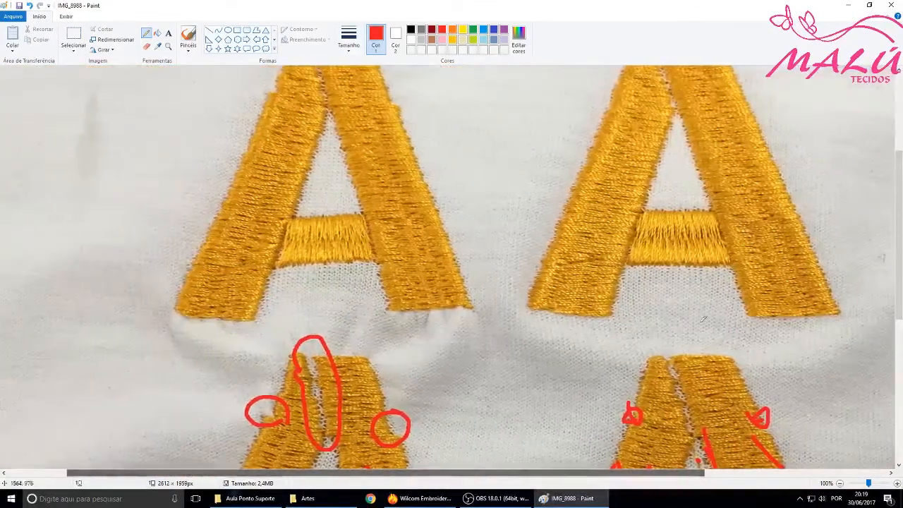
{"action": "left_click_drag", "start_coordinate": [900, 208], "coordinate": [900, 161]}
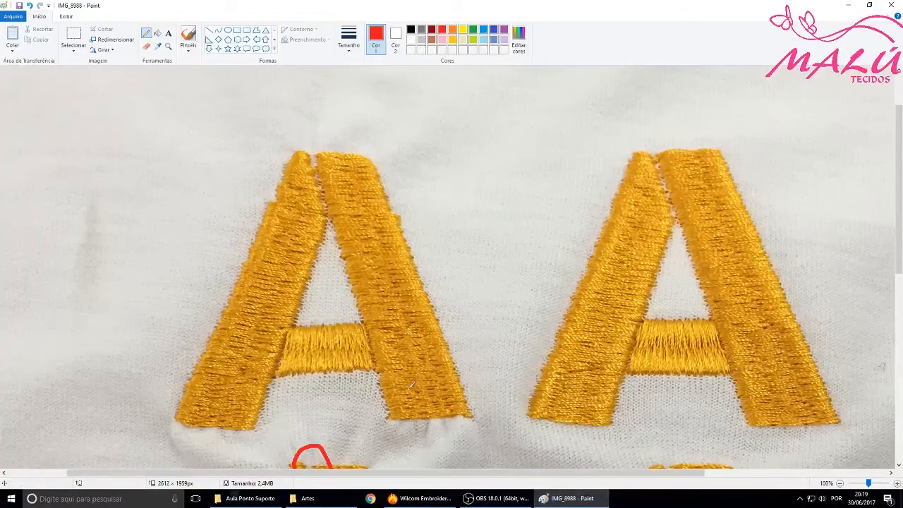
{"action": "left_click_drag", "start_coordinate": [391, 472], "coordinate": [363, 473]}
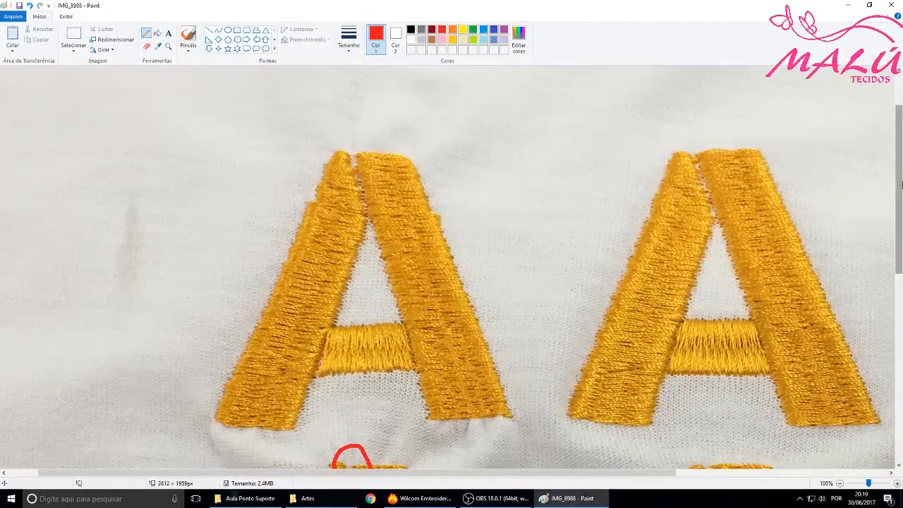
Circle the shoulder notches on both outer edges of the upper-left letter A in red.
{"action": "mouse_move", "coordinate": [899, 182]}
{"action": "left_mouse_down"}
{"action": "mouse_move", "coordinate": [900, 226]}
{"action": "mouse_move", "coordinate": [900, 187]}
{"action": "left_mouse_up"}
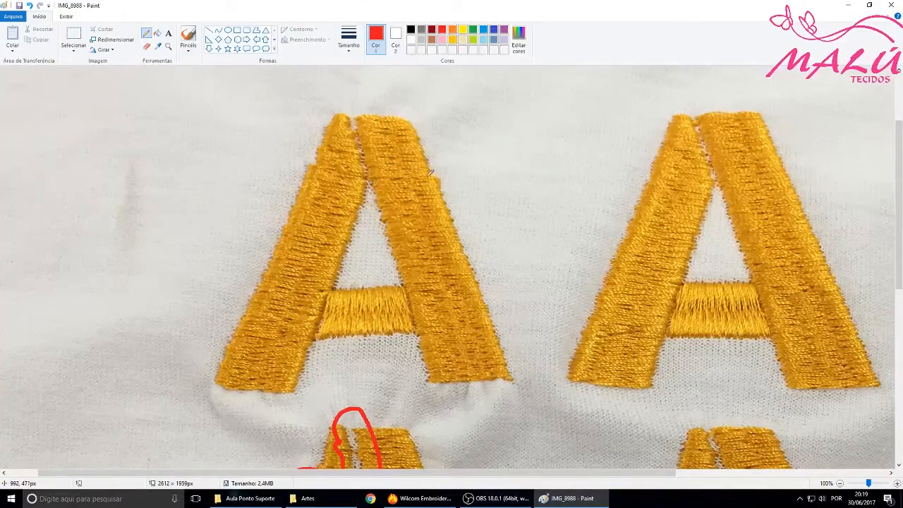
{"action": "mouse_move", "coordinate": [438, 167]}
{"action": "left_mouse_down"}
{"action": "mouse_move", "coordinate": [423, 178]}
{"action": "mouse_move", "coordinate": [438, 169]}
{"action": "left_mouse_up"}
{"action": "mouse_move", "coordinate": [321, 154]}
{"action": "left_mouse_down"}
{"action": "mouse_move", "coordinate": [303, 172]}
{"action": "mouse_move", "coordinate": [322, 152]}
{"action": "left_mouse_up"}
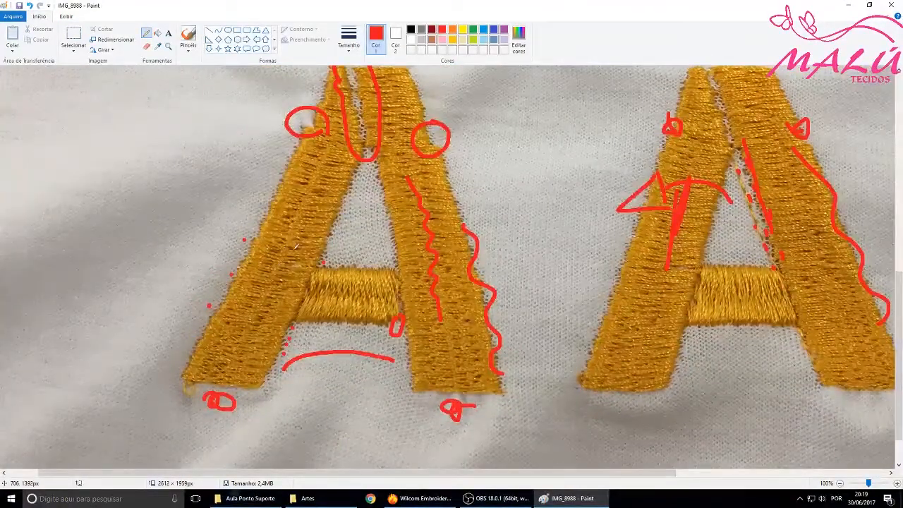
On the upper-right A in the photo, mark red dots and a zigzag arrow across the left leg to show the stitch path.
{"action": "left_click_drag", "start_coordinate": [893, 295], "coordinate": [893, 149]}
{"action": "left_click_drag", "start_coordinate": [483, 471], "coordinate": [671, 471]}
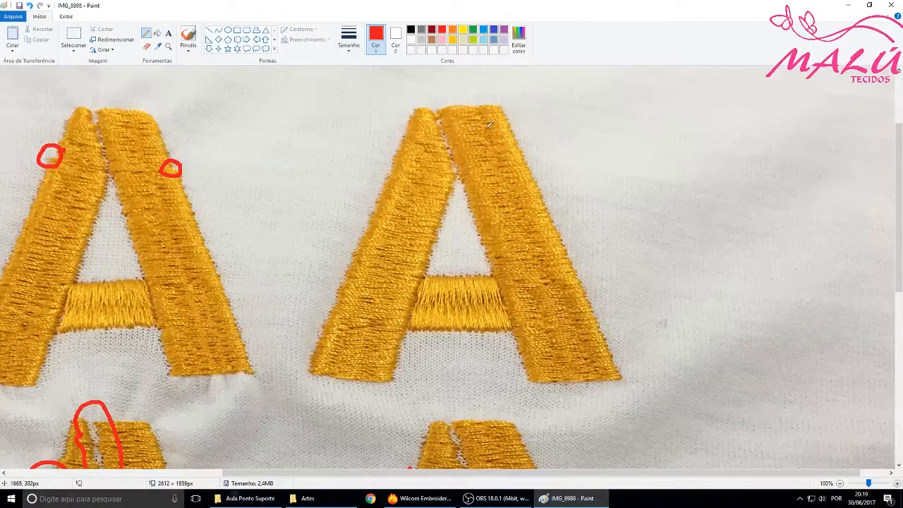
{"action": "left_click", "coordinate": [341, 363]}
{"action": "left_click", "coordinate": [396, 356]}
{"action": "left_click", "coordinate": [366, 322]}
{"action": "left_click", "coordinate": [399, 301]}
{"action": "left_click", "coordinate": [381, 266]}
{"action": "mouse_move", "coordinate": [371, 305]}
{"action": "left_mouse_down"}
{"action": "mouse_move", "coordinate": [424, 301]}
{"action": "mouse_move", "coordinate": [412, 268]}
{"action": "left_mouse_up"}
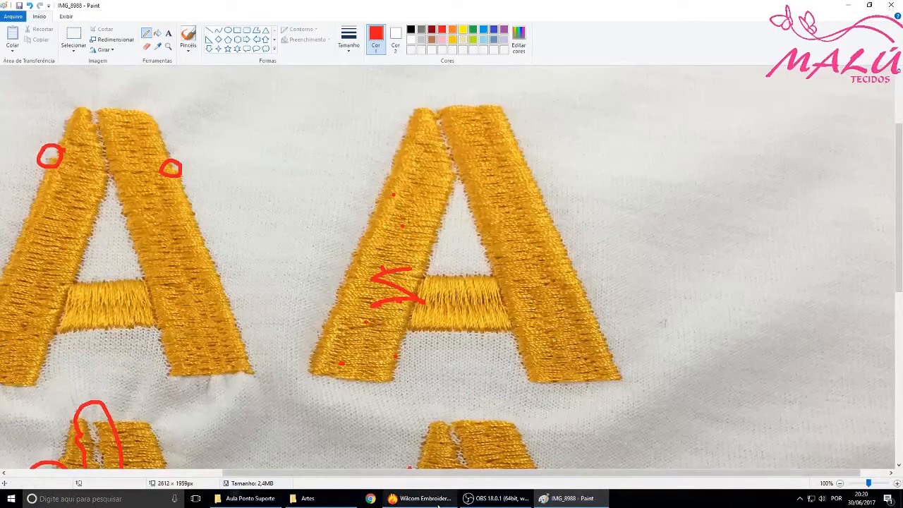
Switch to Wilcom EmbroideryStudio, delete the zigzag running stitch beside the A, and close Desenho2 without saving.
{"action": "left_click", "coordinate": [421, 498]}
{"action": "left_click", "coordinate": [247, 194]}
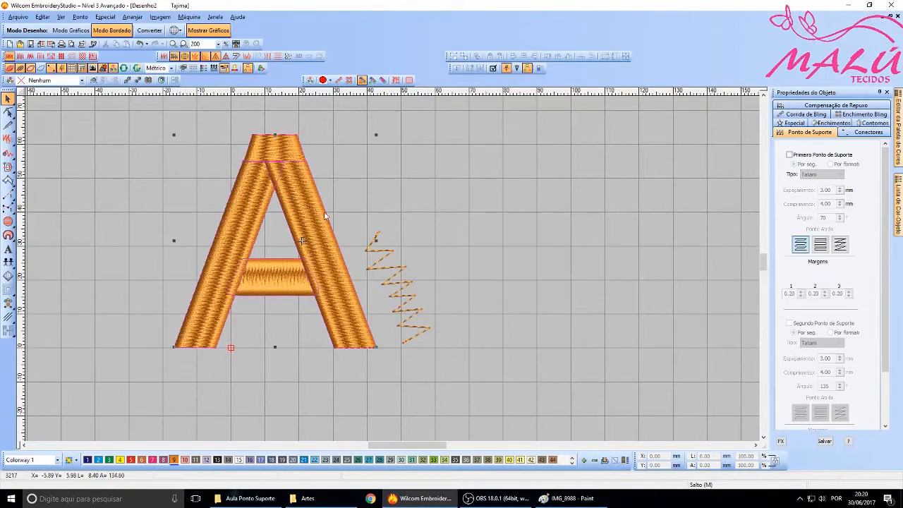
{"action": "left_click", "coordinate": [471, 295]}
{"action": "left_click", "coordinate": [408, 284]}
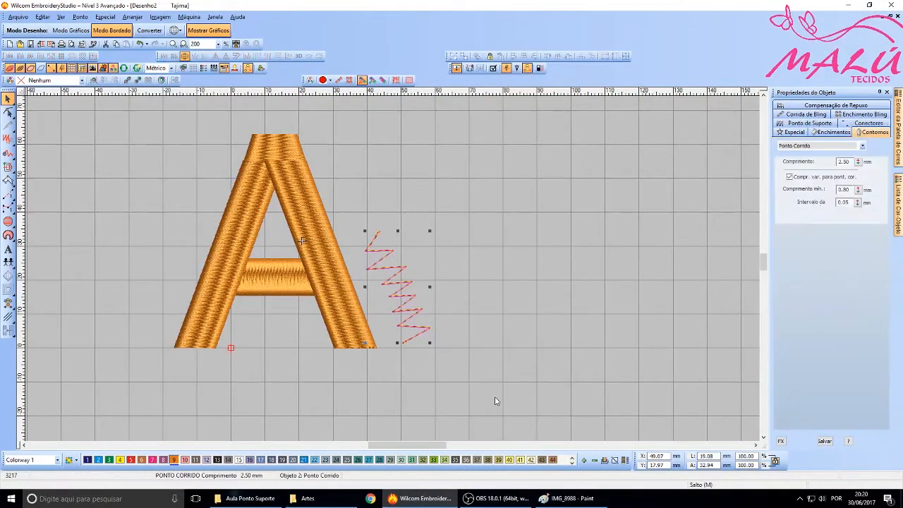
{"action": "left_click", "coordinate": [497, 498]}
{"action": "left_click", "coordinate": [487, 339]}
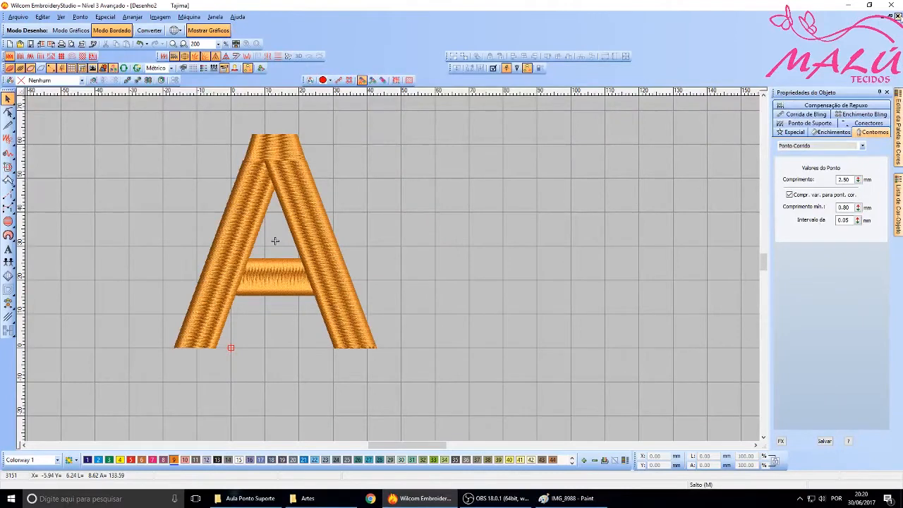
{"action": "left_click", "coordinate": [898, 16]}
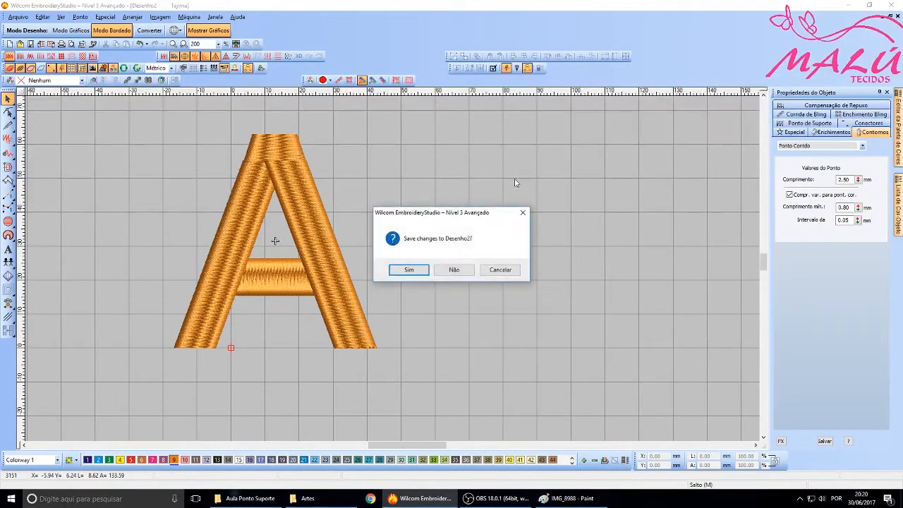
{"action": "left_click", "coordinate": [457, 270]}
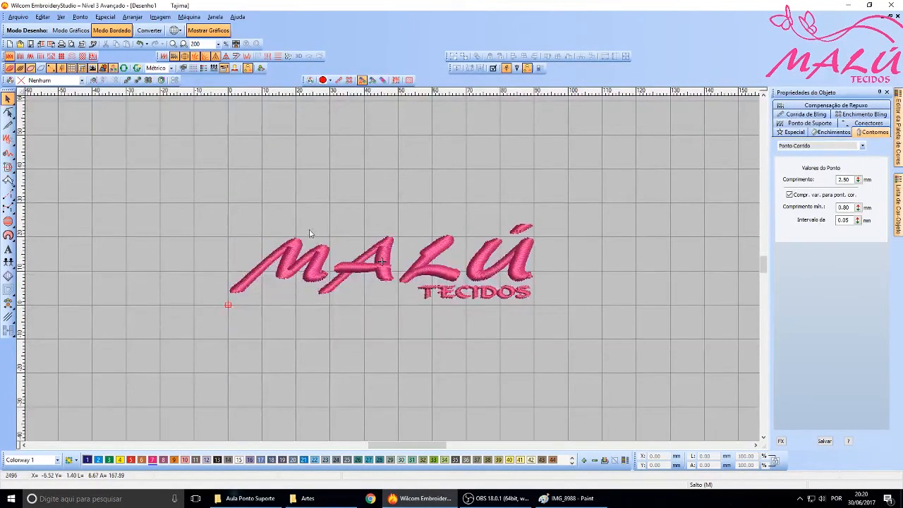
Select the MALÚ TECIDOS lettering and review its first and second underlay (Ponto de Suporte) settings.
{"action": "left_click", "coordinate": [523, 246]}
{"action": "left_click", "coordinate": [582, 268]}
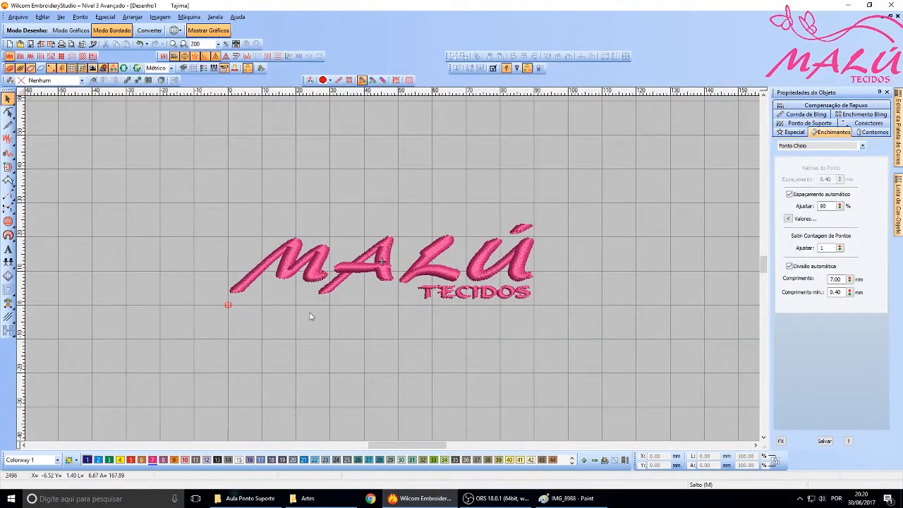
{"action": "left_click", "coordinate": [444, 272]}
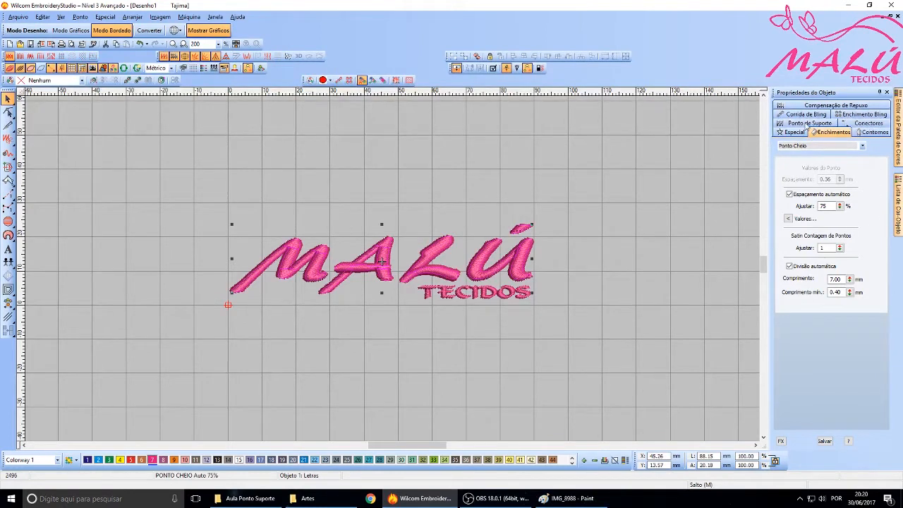
{"action": "left_click", "coordinate": [809, 124]}
{"action": "scroll", "coordinate": [831, 225], "scroll_direction": "down", "scroll_amount": 2}
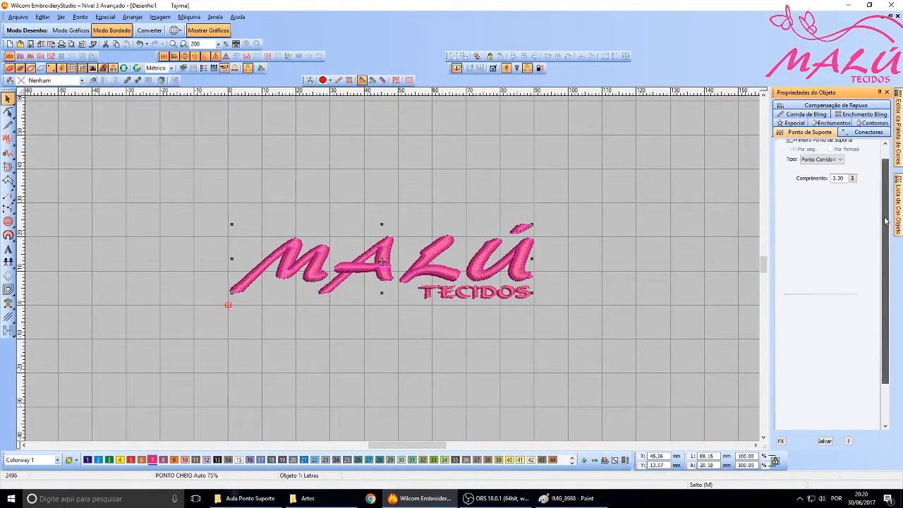
{"action": "left_click_drag", "start_coordinate": [884, 254], "coordinate": [884, 224]}
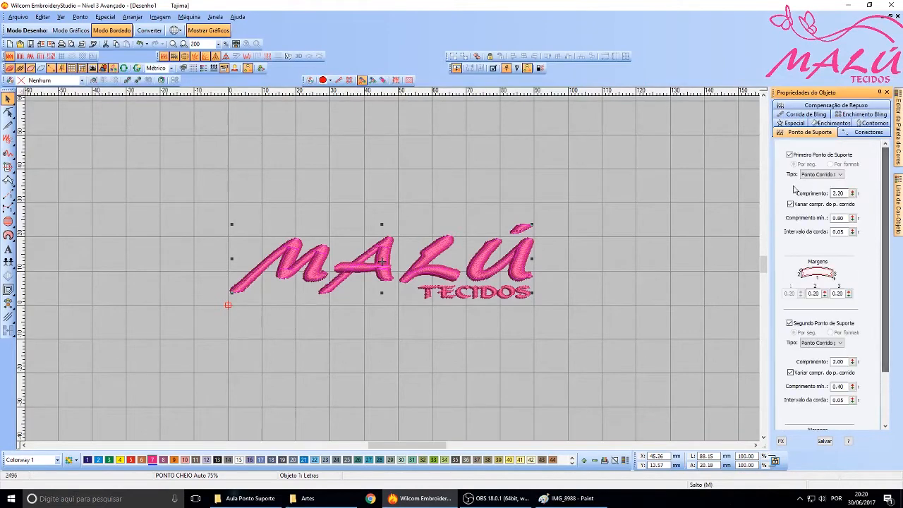
Deselect the lettering and examine the satin stitches of the MALÚ letters up close, ending on the M.
{"action": "left_click", "coordinate": [581, 280]}
{"action": "scroll", "coordinate": [332, 256], "scroll_direction": "up", "scroll_amount": 1}
{"action": "scroll", "coordinate": [395, 280], "scroll_direction": "down", "scroll_amount": 1}
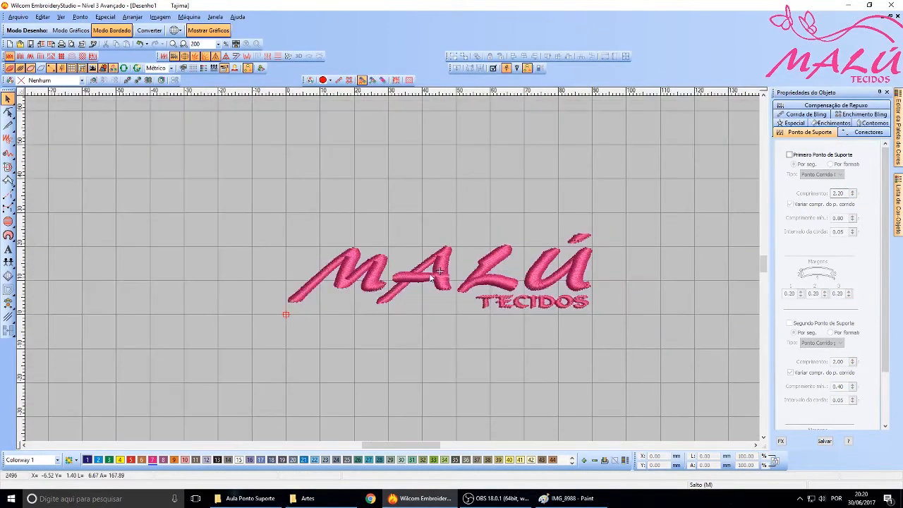
{"action": "scroll", "coordinate": [445, 279], "scroll_direction": "up", "scroll_amount": 1}
{"action": "scroll", "coordinate": [365, 262], "scroll_direction": "down", "scroll_amount": 1}
{"action": "scroll", "coordinate": [399, 264], "scroll_direction": "up", "scroll_amount": 1}
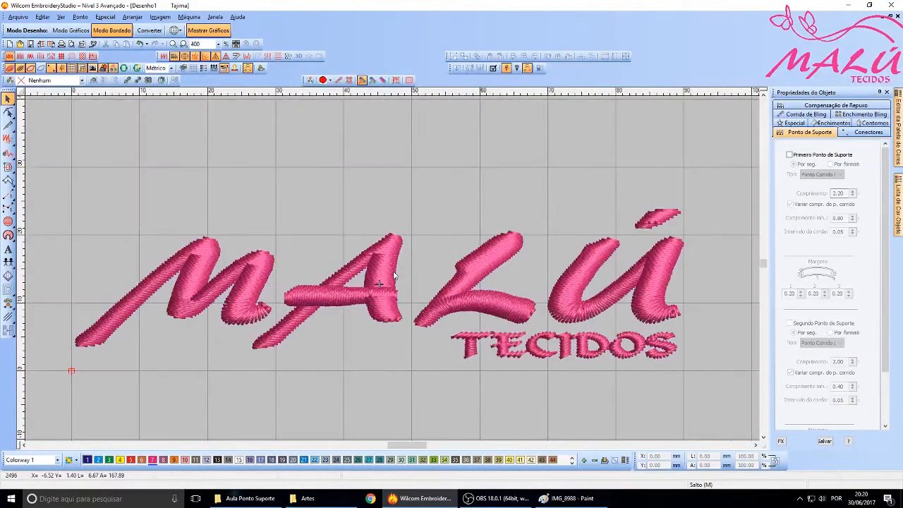
{"action": "left_click", "coordinate": [505, 252]}
{"action": "left_click", "coordinate": [500, 222]}
{"action": "left_click", "coordinate": [491, 247]}
{"action": "left_click", "coordinate": [451, 210]}
{"action": "scroll", "coordinate": [194, 280], "scroll_direction": "up", "scroll_amount": 1}
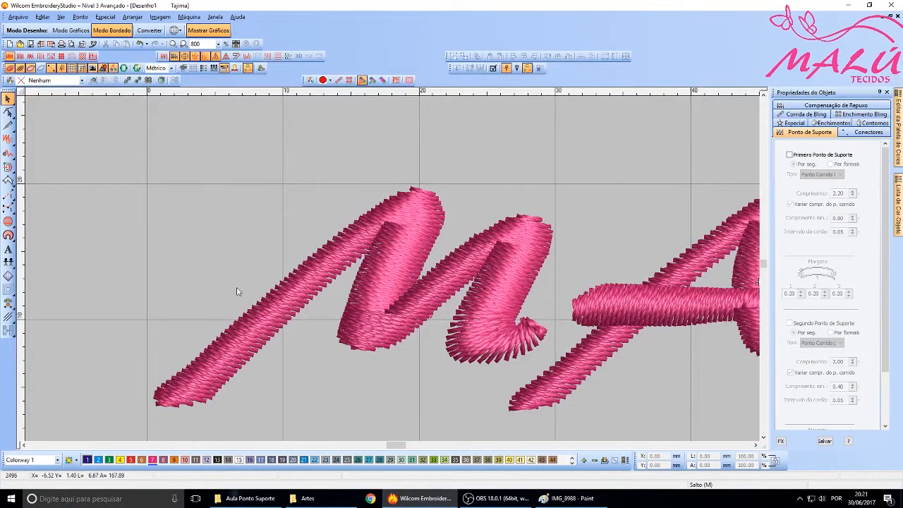
Start a running-stitch line at the M's lower-left foot and trace it inside the lower edges to the tail's tip.
{"action": "left_click", "coordinate": [8, 195]}
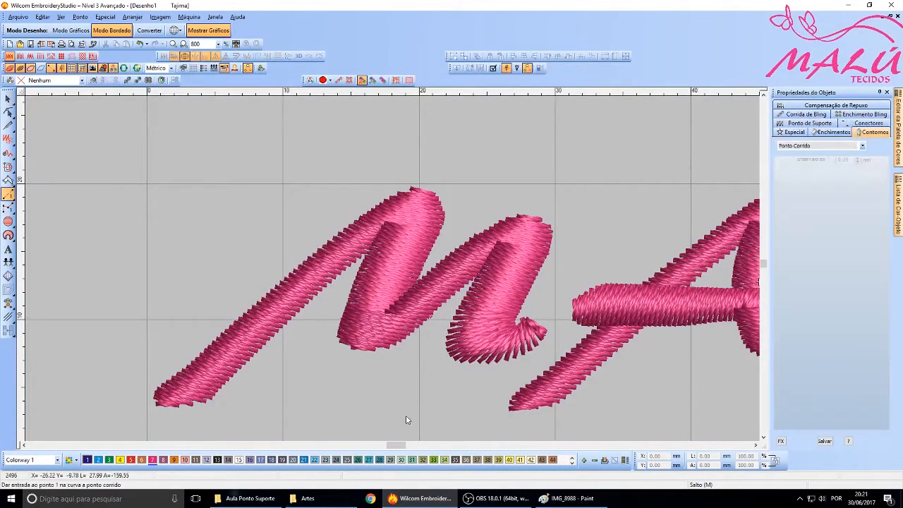
{"action": "left_click_drag", "start_coordinate": [395, 445], "coordinate": [390, 445]}
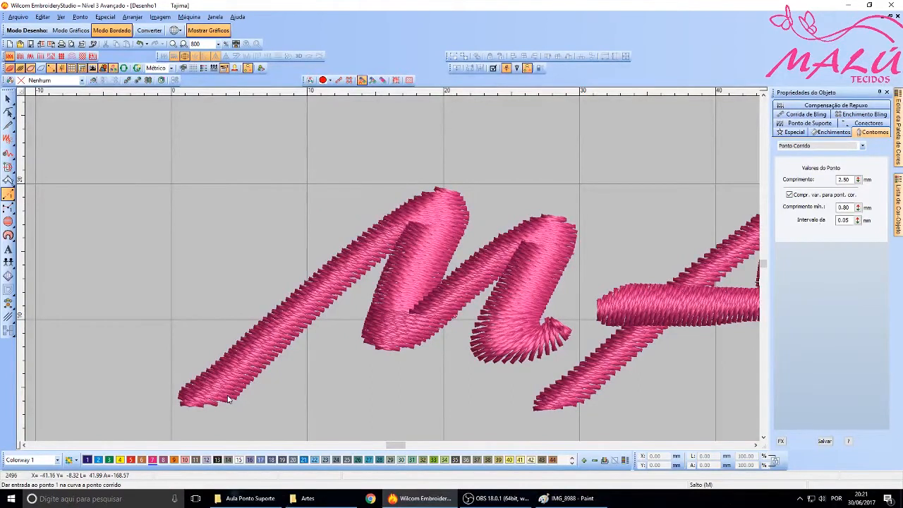
{"action": "left_click", "coordinate": [254, 370]}
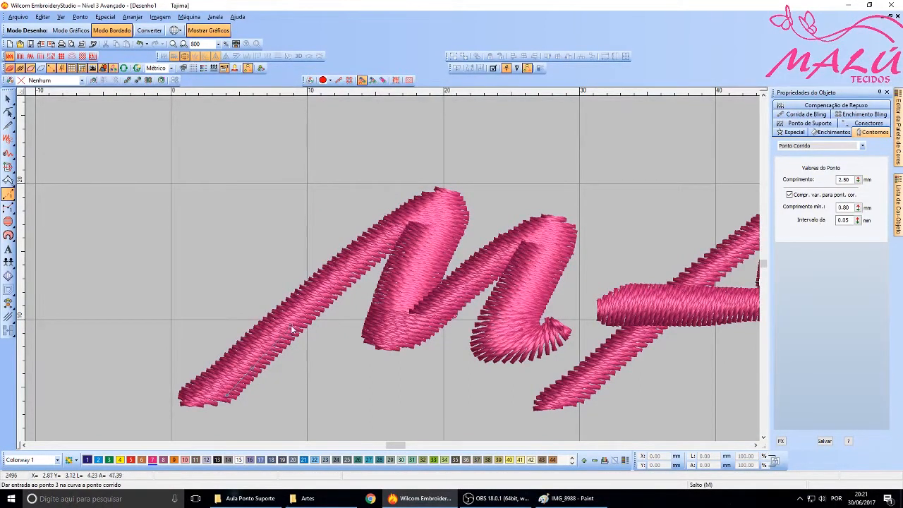
{"action": "left_click", "coordinate": [398, 235]}
{"action": "left_click", "coordinate": [419, 224]}
{"action": "left_click", "coordinate": [401, 278]}
{"action": "left_click", "coordinate": [387, 316]}
{"action": "left_click", "coordinate": [389, 326]}
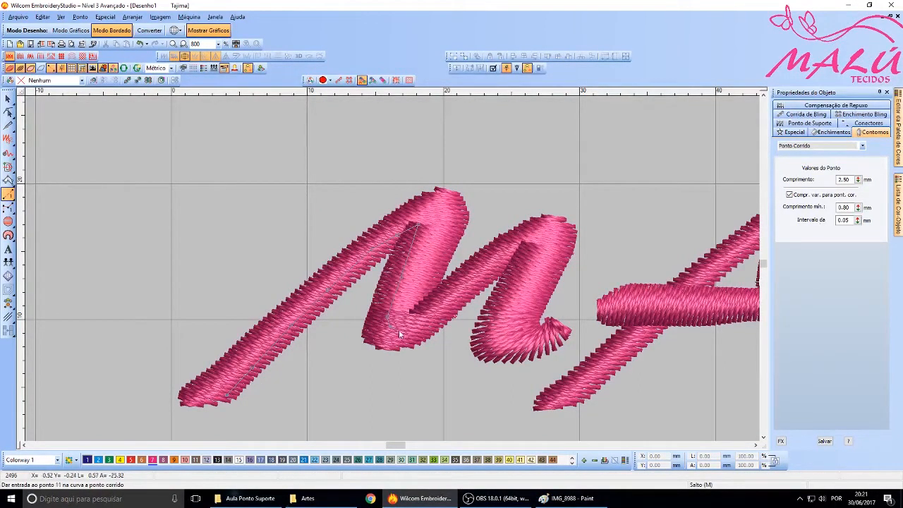
{"action": "left_click", "coordinate": [412, 328]}
{"action": "left_click", "coordinate": [437, 309]}
{"action": "left_click", "coordinate": [470, 284]}
{"action": "left_click", "coordinate": [483, 343]}
{"action": "left_click", "coordinate": [500, 353]}
{"action": "left_click", "coordinate": [538, 348]}
{"action": "left_click", "coordinate": [565, 336]}
{"action": "left_click", "coordinate": [561, 328]}
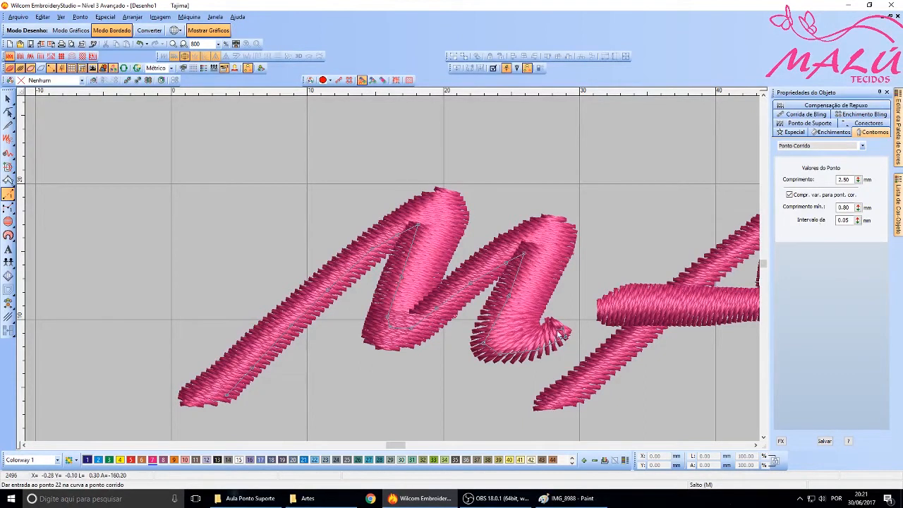
Continue the running-stitch line back from the M's tail, inside the upper edges of its strokes, to the lower-left foot.
{"action": "left_click", "coordinate": [532, 334]}
{"action": "left_click", "coordinate": [531, 324]}
{"action": "left_click", "coordinate": [543, 298]}
{"action": "left_click", "coordinate": [518, 233]}
{"action": "left_click", "coordinate": [477, 269]}
{"action": "left_click", "coordinate": [406, 312]}
{"action": "left_click", "coordinate": [409, 280]}
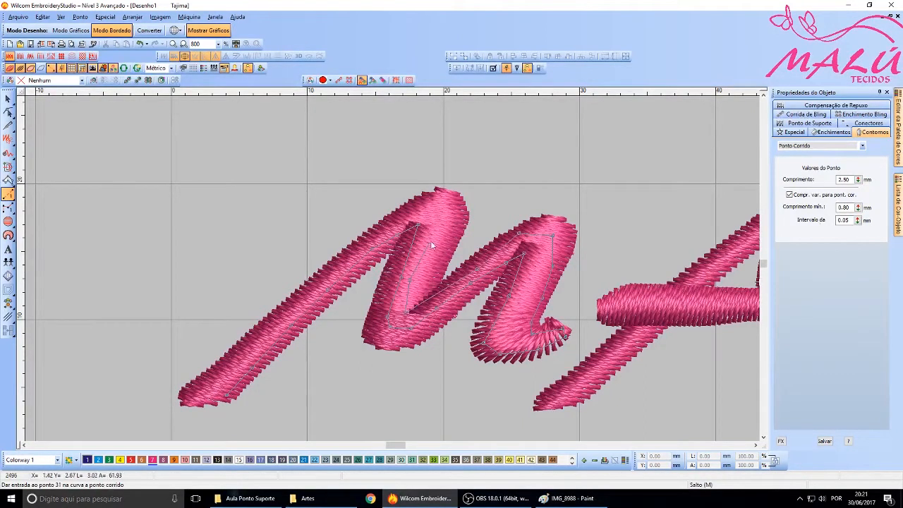
{"action": "left_click", "coordinate": [432, 235]}
{"action": "left_click", "coordinate": [442, 209]}
{"action": "left_click", "coordinate": [405, 214]}
{"action": "left_click", "coordinate": [318, 280]}
{"action": "left_click", "coordinate": [243, 339]}
{"action": "left_click", "coordinate": [211, 376]}
{"action": "left_click", "coordinate": [192, 390]}
Run the line once more through the centre of the M's strokes to the last stroke's base and generate the running stitch.
{"action": "left_click", "coordinate": [220, 374]}
{"action": "left_click", "coordinate": [263, 347]}
{"action": "left_click", "coordinate": [284, 318]}
{"action": "left_click", "coordinate": [306, 292]}
{"action": "left_click", "coordinate": [340, 267]}
{"action": "left_click", "coordinate": [408, 311]}
{"action": "left_click", "coordinate": [404, 327]}
{"action": "left_click", "coordinate": [450, 305]}
{"action": "left_click", "coordinate": [485, 276]}
{"action": "left_click", "coordinate": [525, 246]}
{"action": "left_click", "coordinate": [547, 263]}
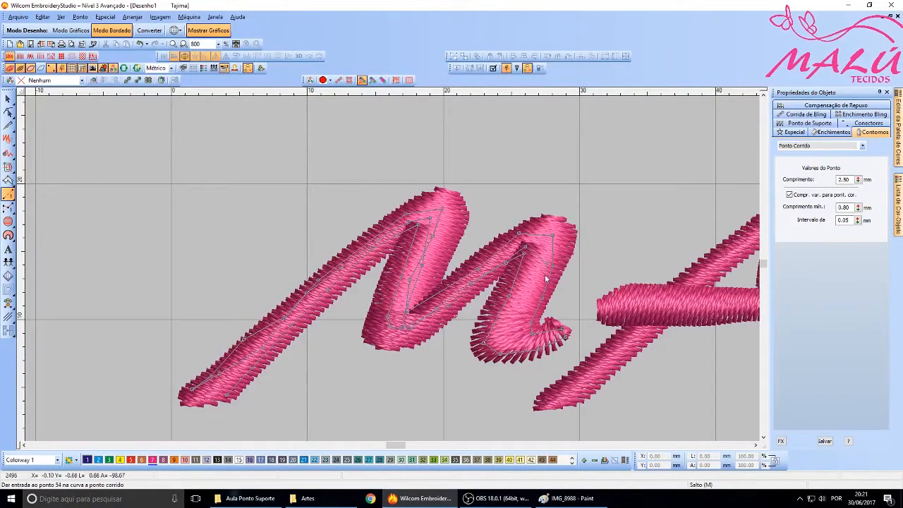
{"action": "left_click", "coordinate": [534, 321]}
{"action": "left_click", "coordinate": [517, 357]}
{"action": "key", "text": "Return"}
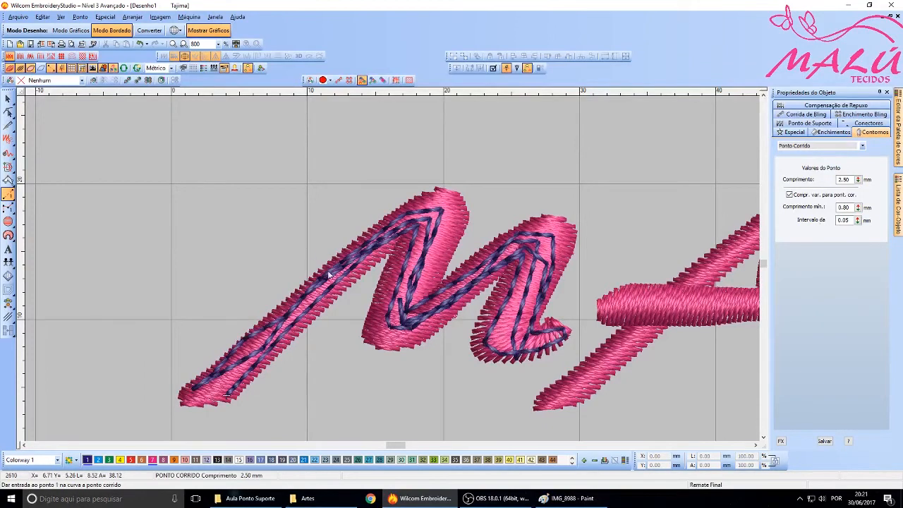
Inspect the traced running stitch on the M and bring the neighbouring letter A into full view.
{"action": "left_click", "coordinate": [211, 376]}
{"action": "key", "text": "Escape"}
{"action": "left_click_drag", "start_coordinate": [398, 446], "coordinate": [405, 449]}
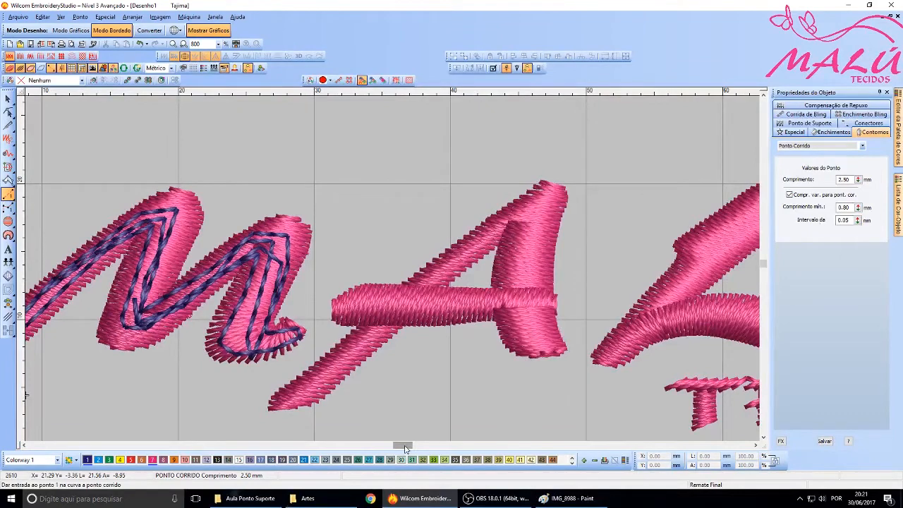